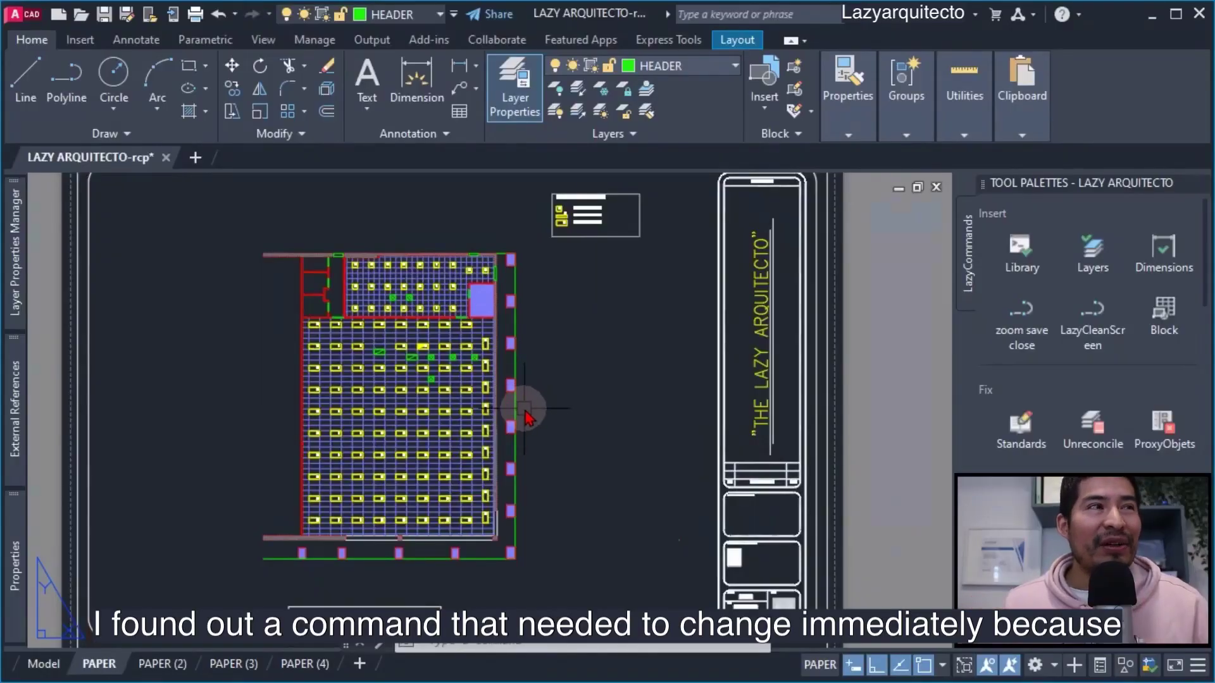
# Switch to Model space and zoom and pan to frame the ceiling plan's light fixtures.
pyautogui.click(43, 664)
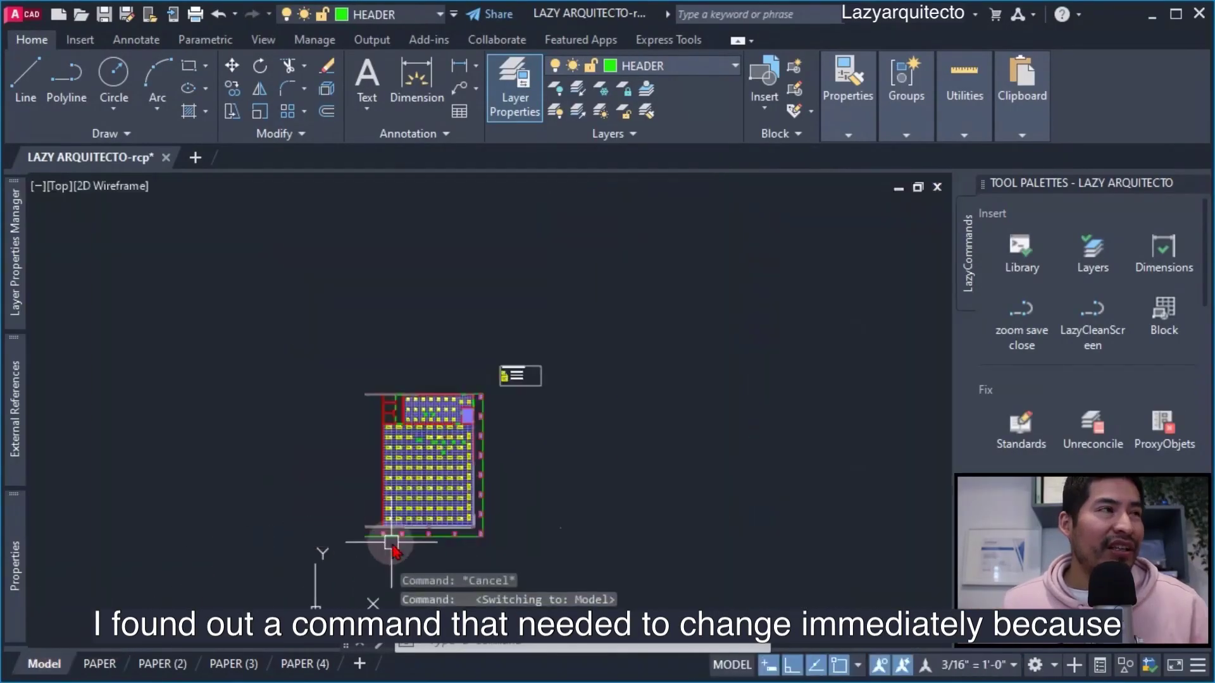
pyautogui.scroll(3, 395, 550)
pyautogui.scroll(2, 595, 506)
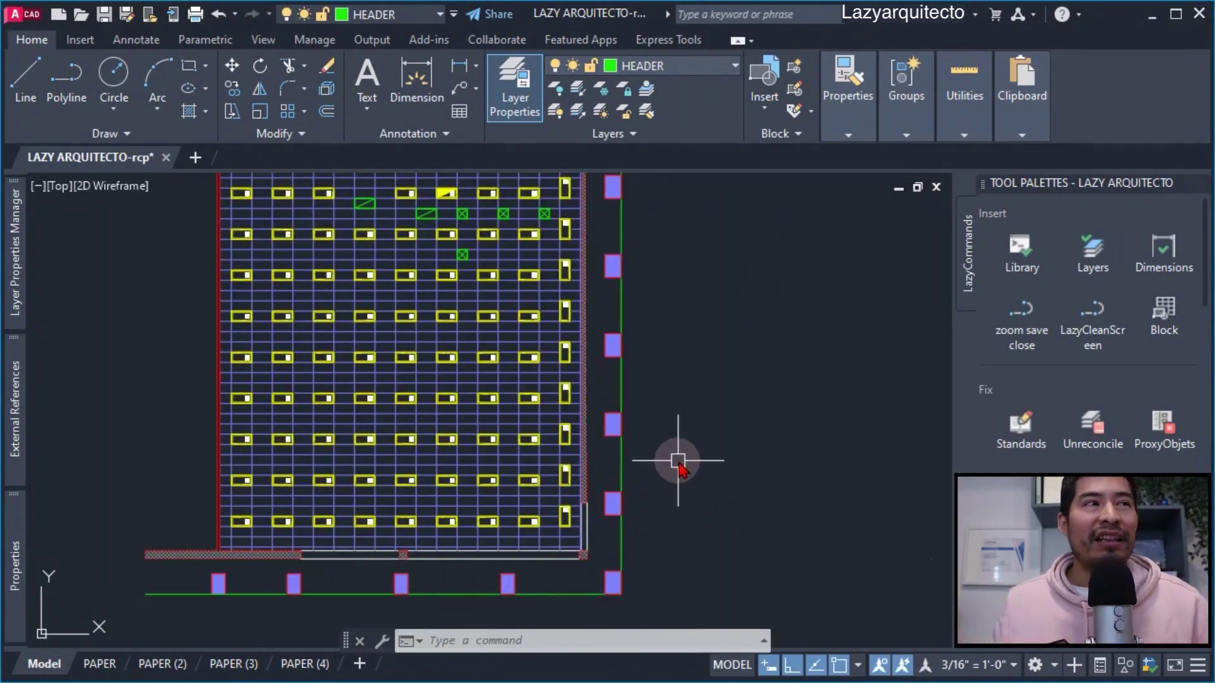
pyautogui.moveTo(663, 467); pyautogui.dragTo(680, 497, button='middle')
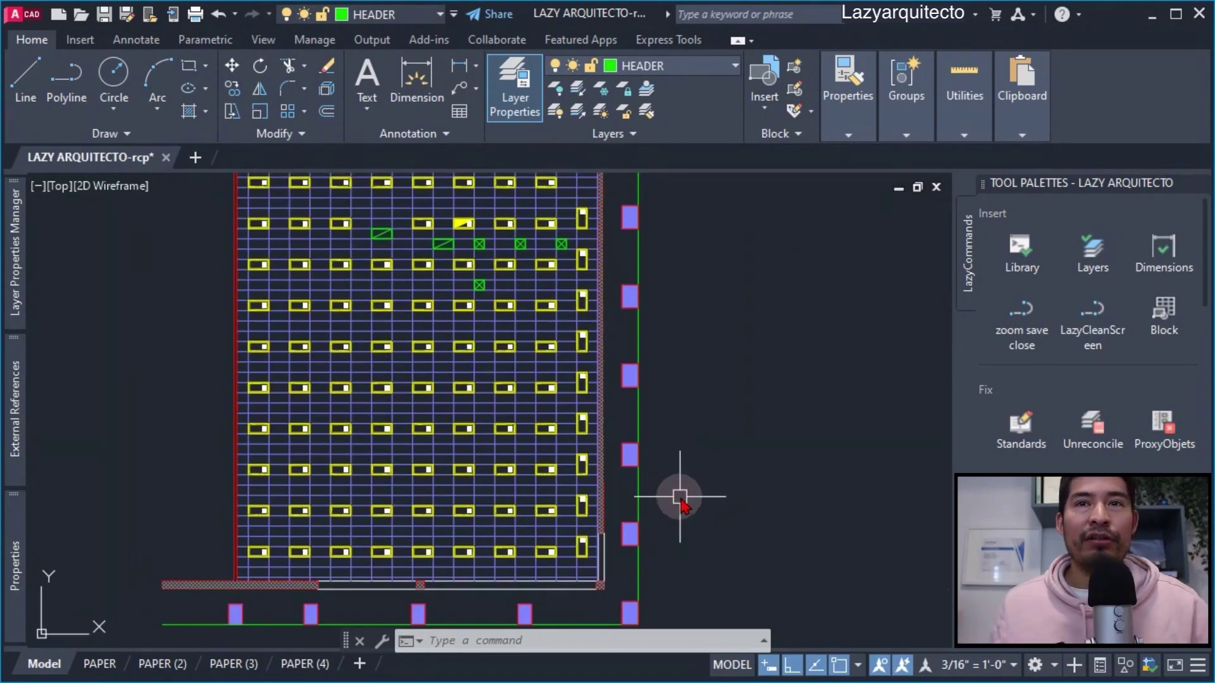
# Run AI_EDITCUSTFILE and open ACAD.PGP in Notepad.
pyautogui.click(738, 386)
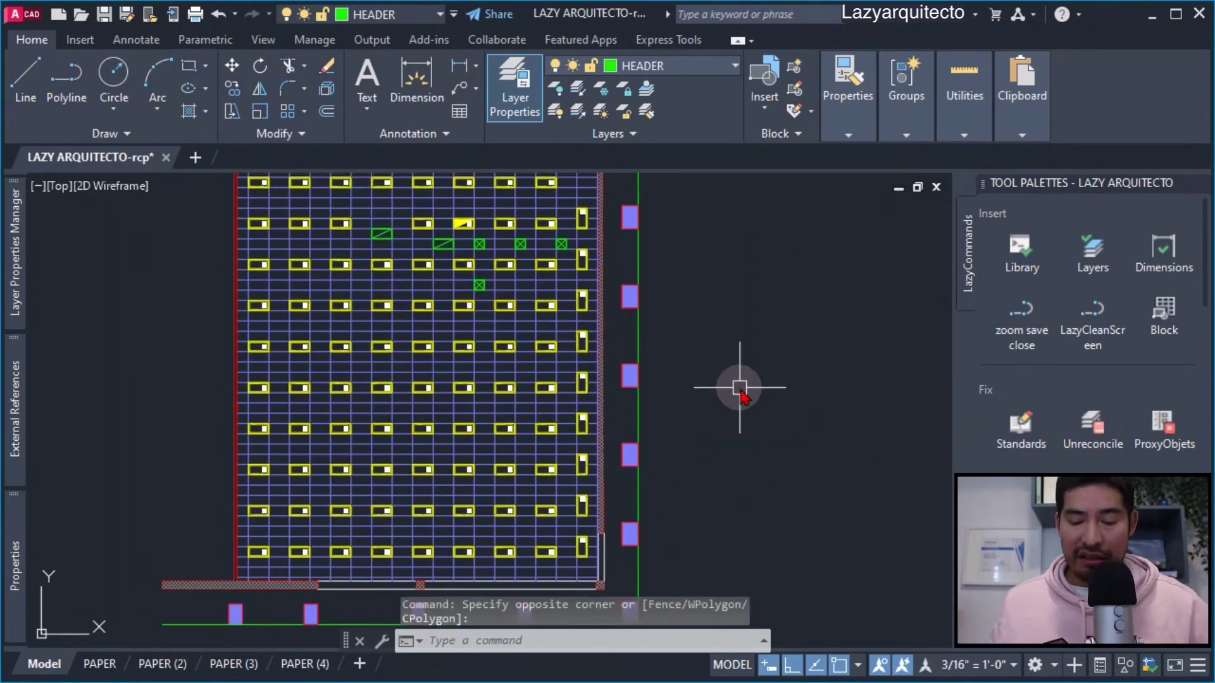
pyautogui.write('AI)')
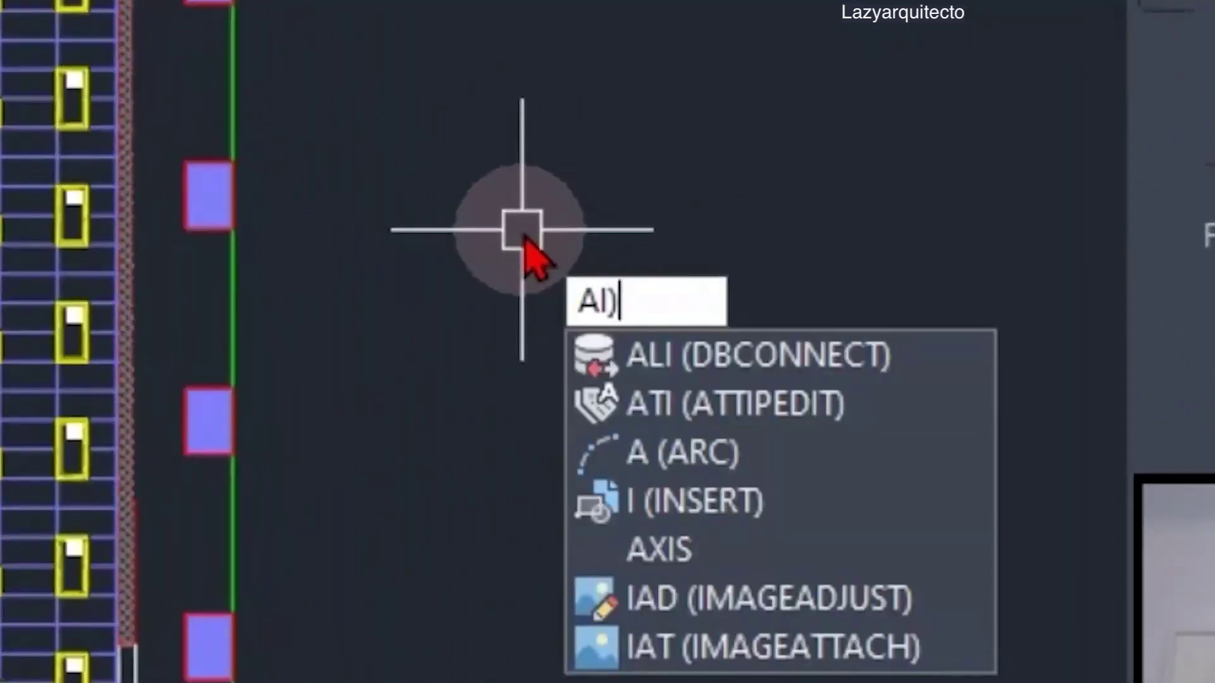
pyautogui.write('E')
pyautogui.press('BackSpace')
pyautogui.write('_EDIT')
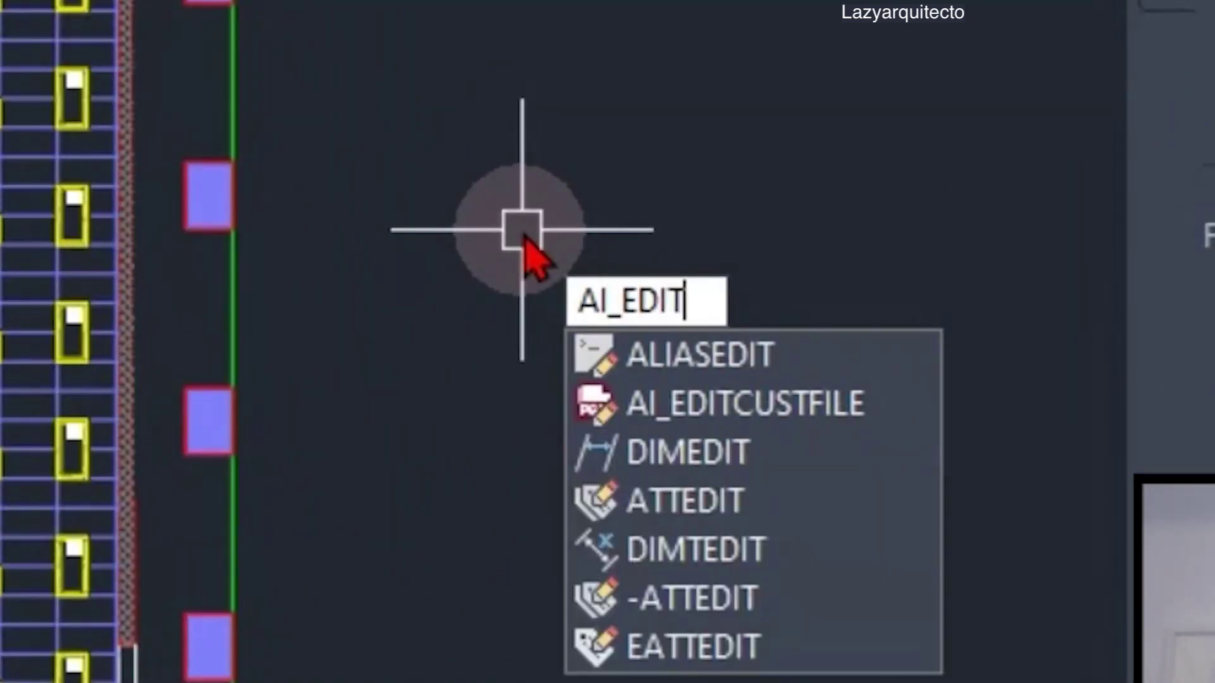
pyautogui.write('CU')
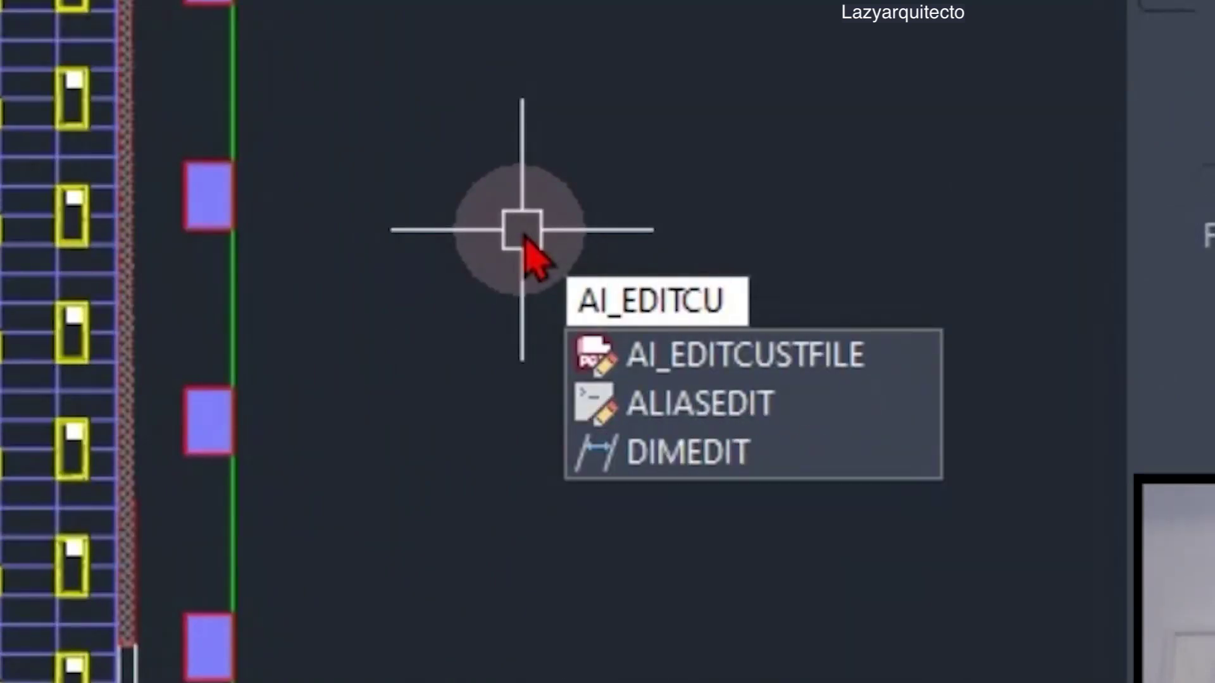
pyautogui.click(755, 362)
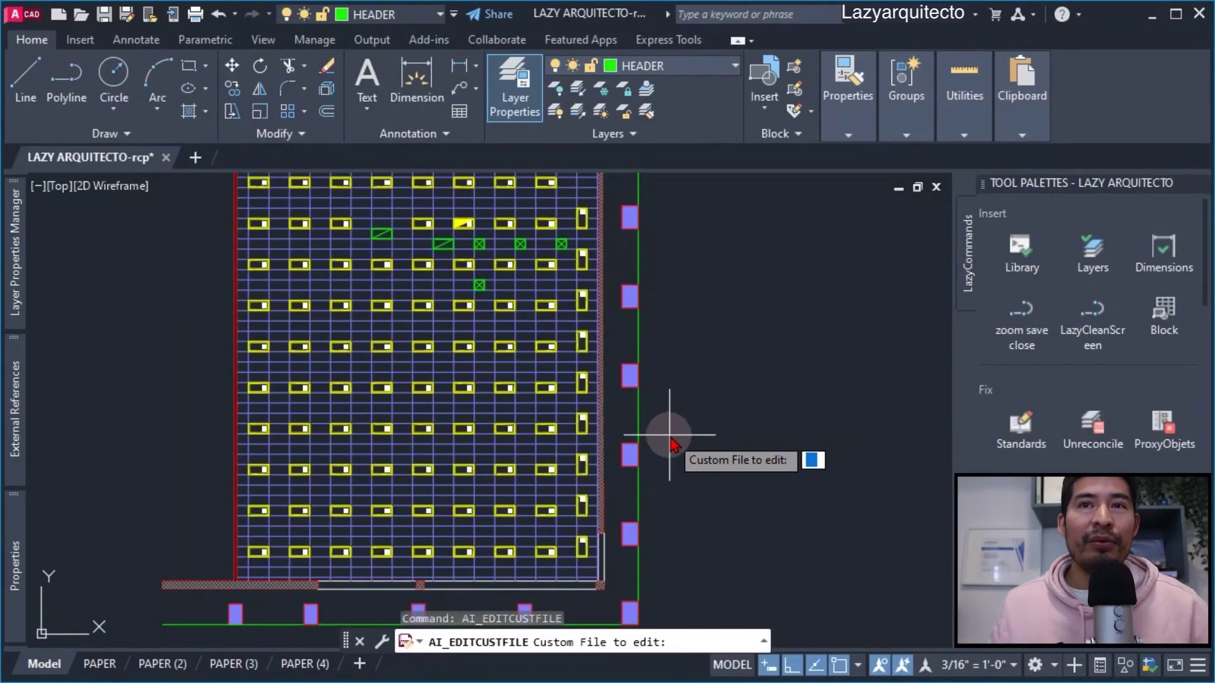
pyautogui.write('ACAD')
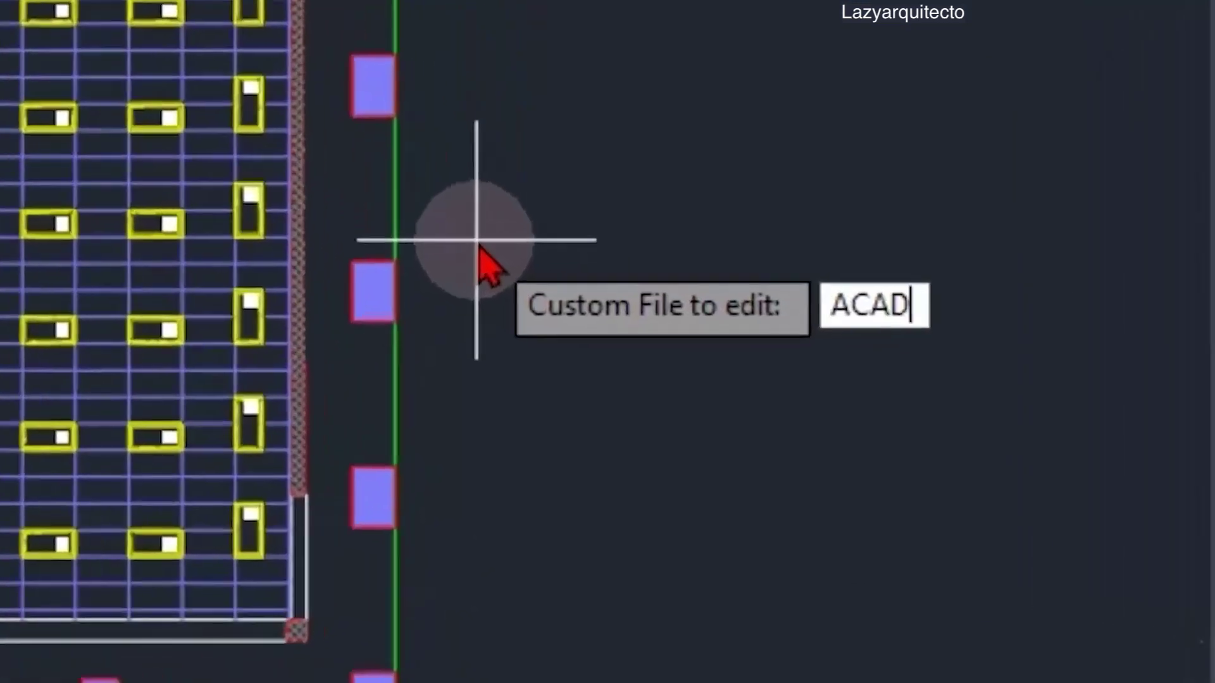
pyautogui.write('.PGP')
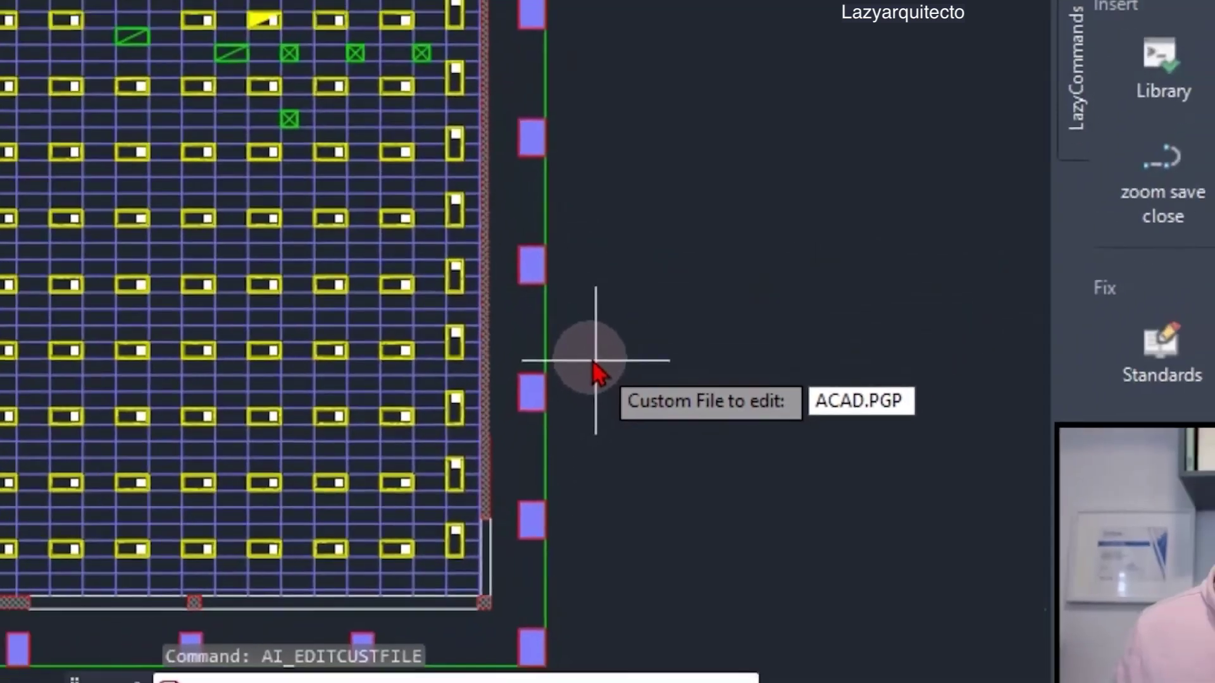
pyautogui.press('Return')
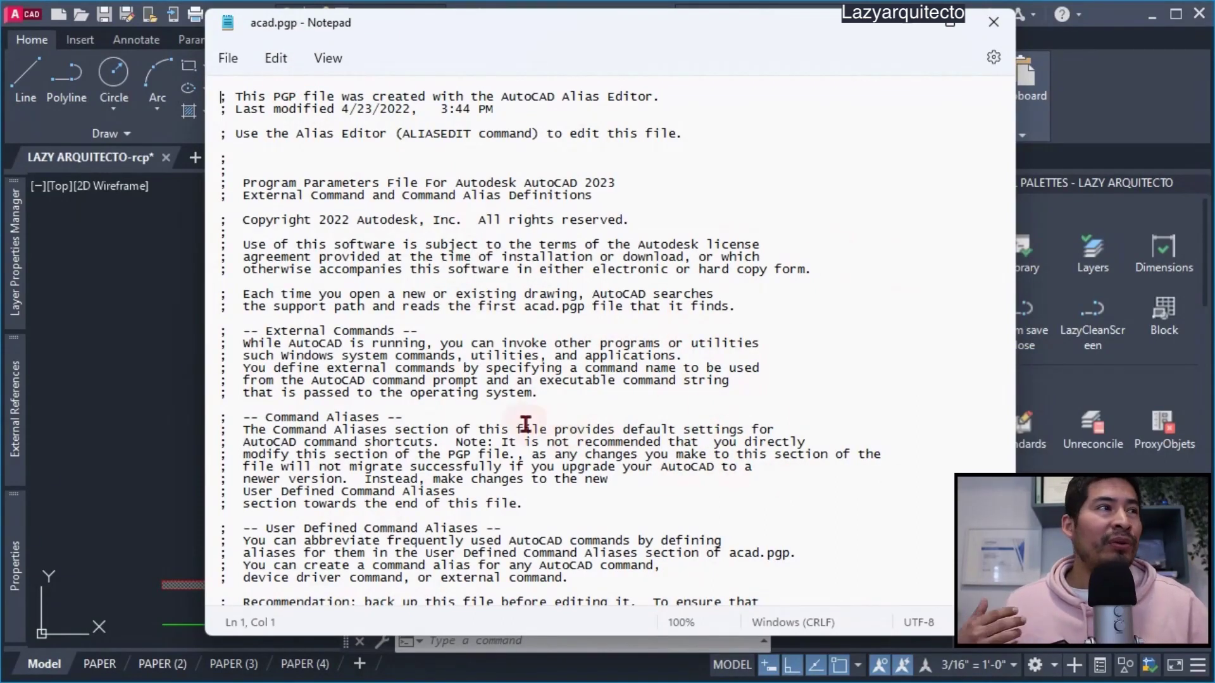
# Scroll to the end of acad.pgp to reach the User Defined Command Aliases comments.
pyautogui.scroll(-4, 448, 413)
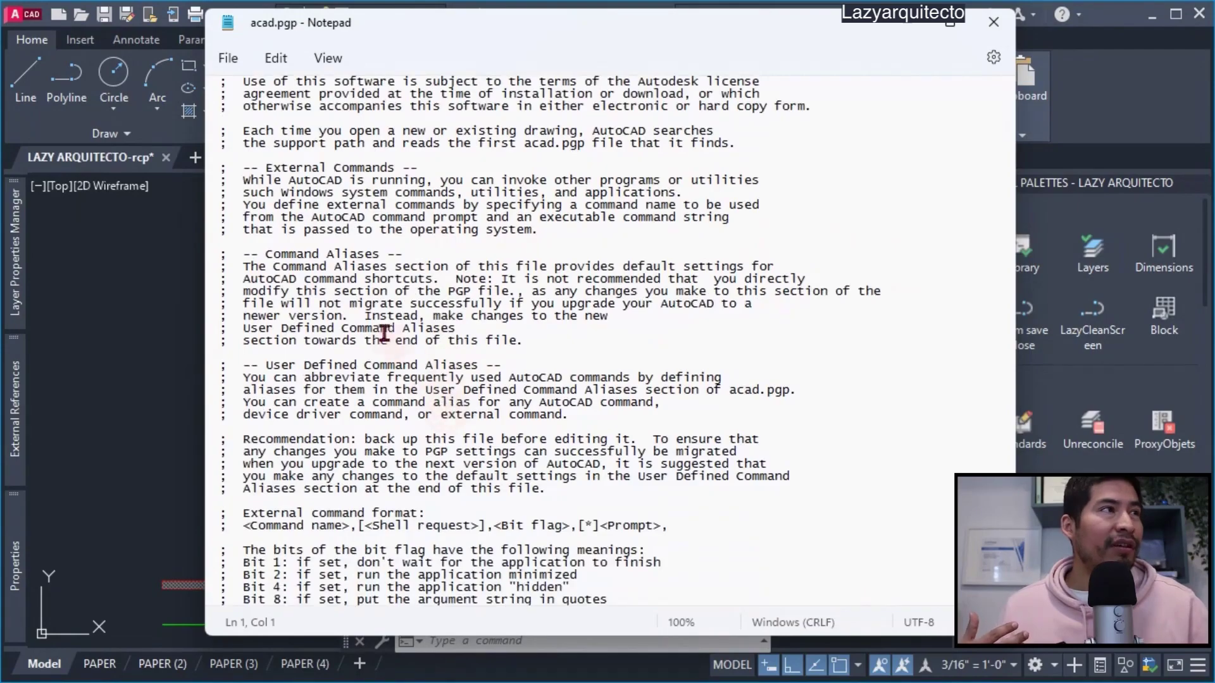
pyautogui.scroll(-12, 354, 270)
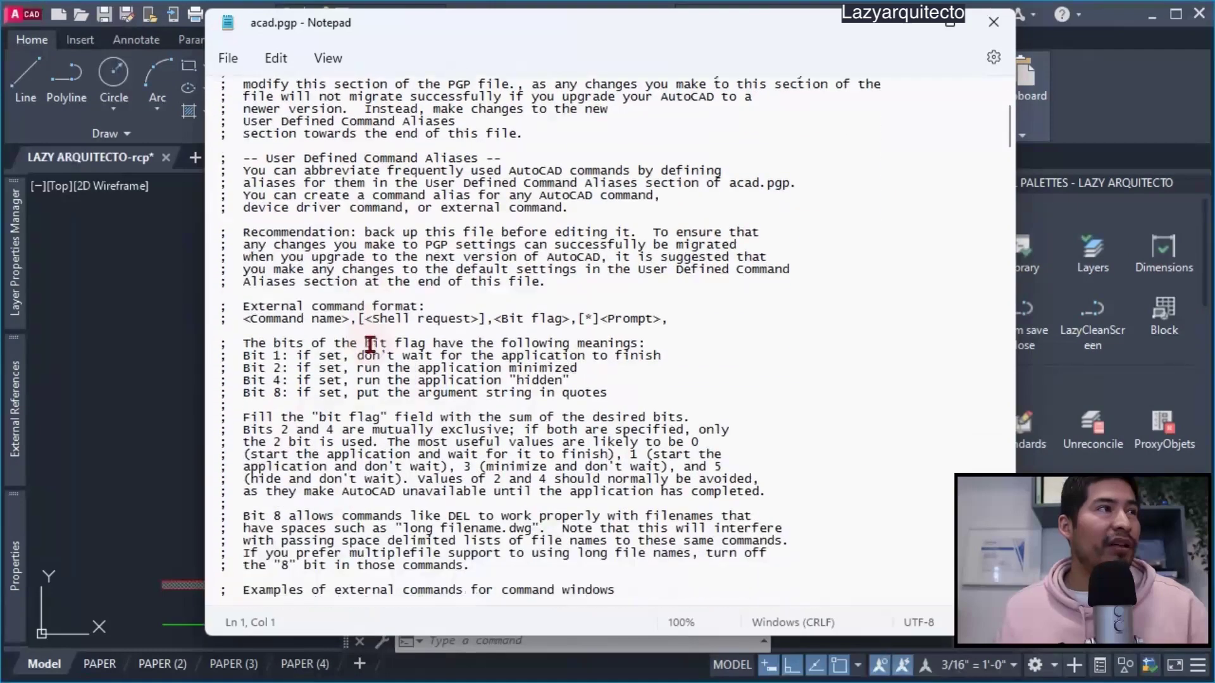
pyautogui.scroll(-20, 407, 379)
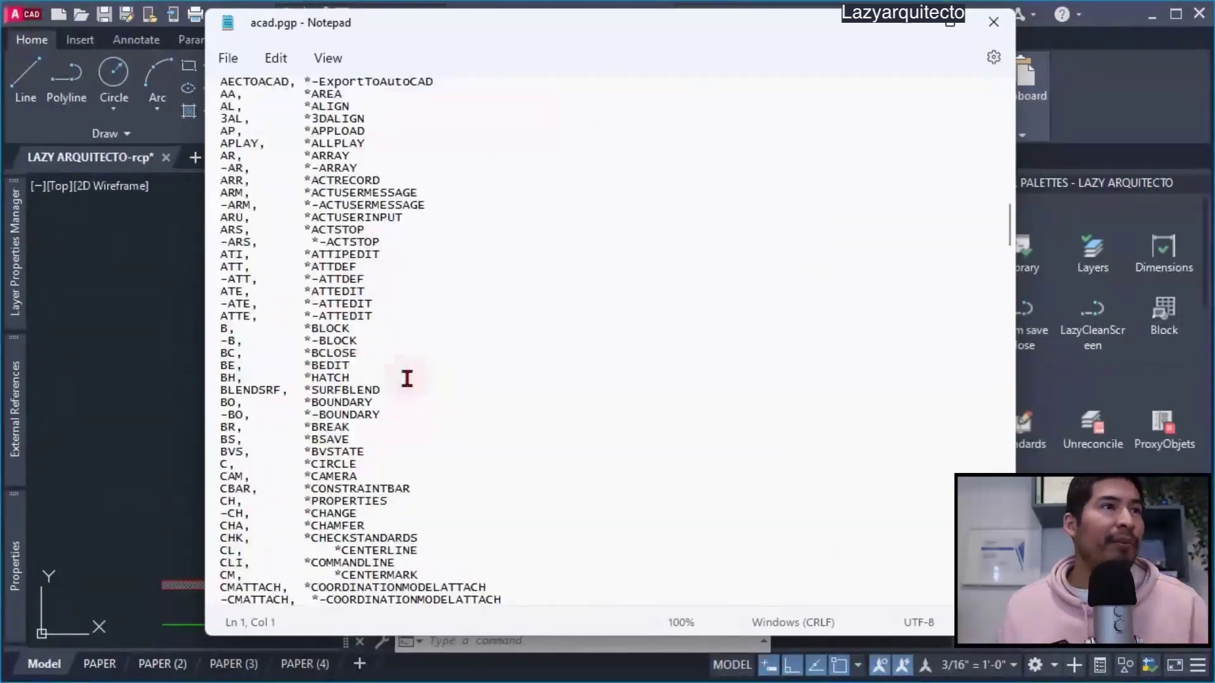
pyautogui.scroll(-20, 408, 378)
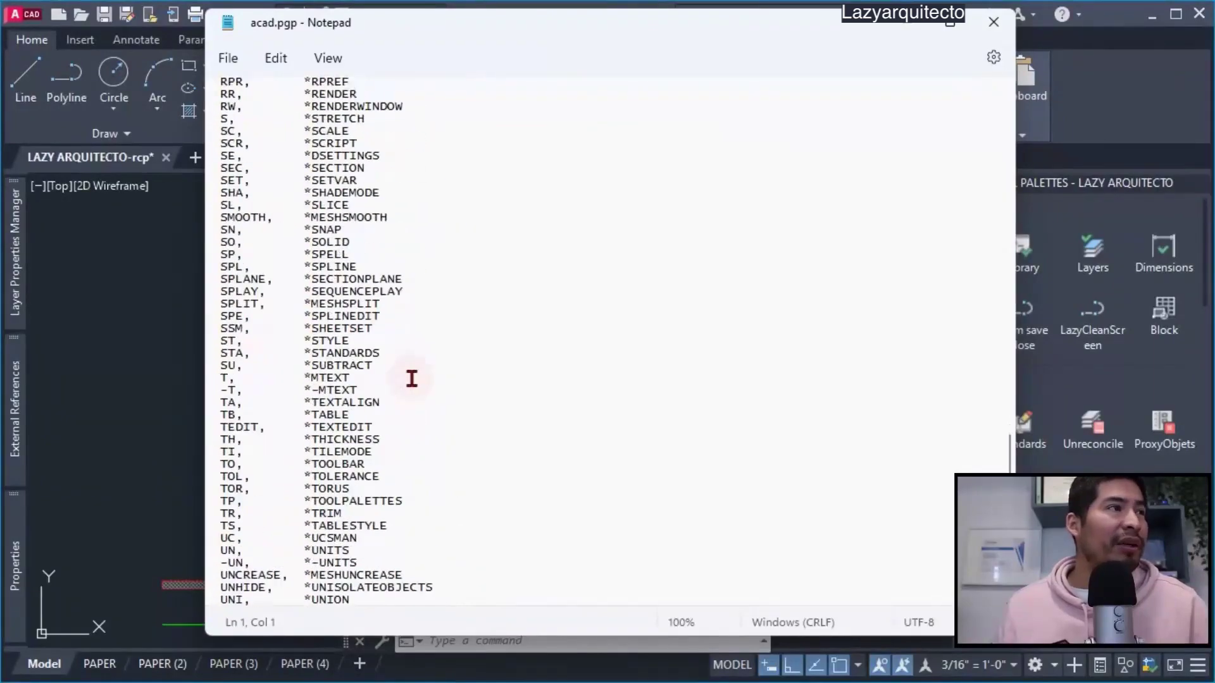
pyautogui.scroll(-20, 411, 378)
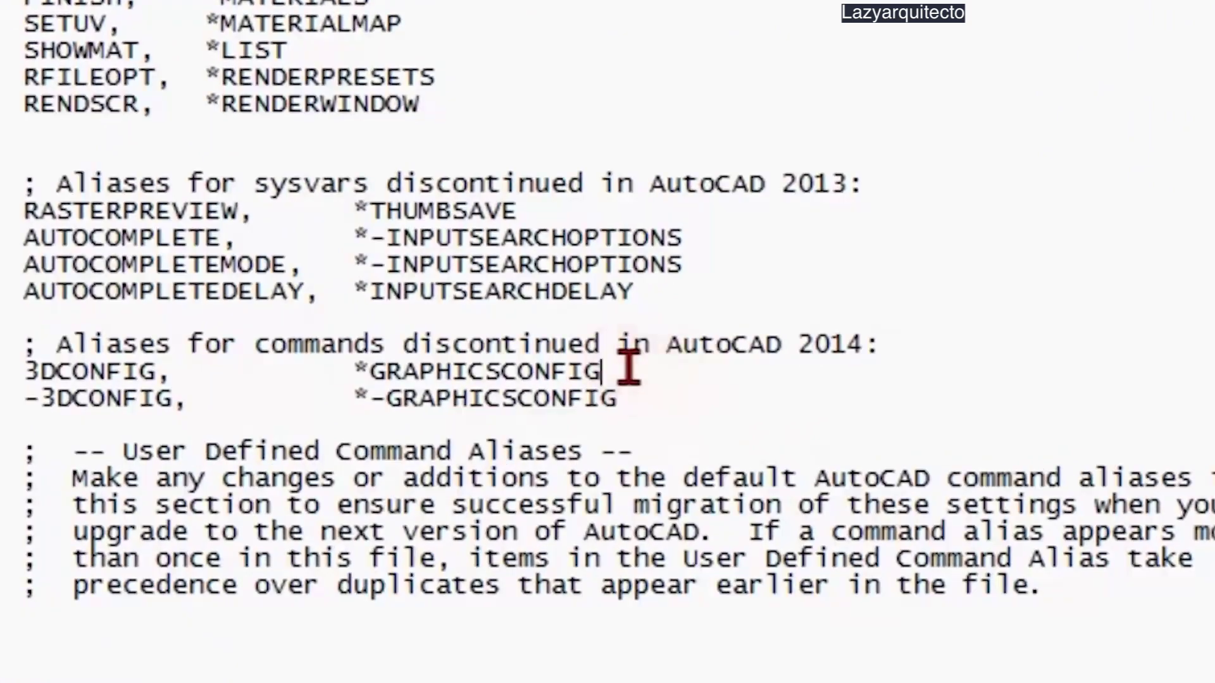
# Copy the 2014 alias heading and 3DCONFIG line and paste them below the user-defined comments.
pyautogui.moveTo(485, 438); pyautogui.dragTo(374, 438)
pyautogui.moveTo(359, 369); pyautogui.dragTo(21, 345)
pyautogui.hotkey('ctrl', 'c')
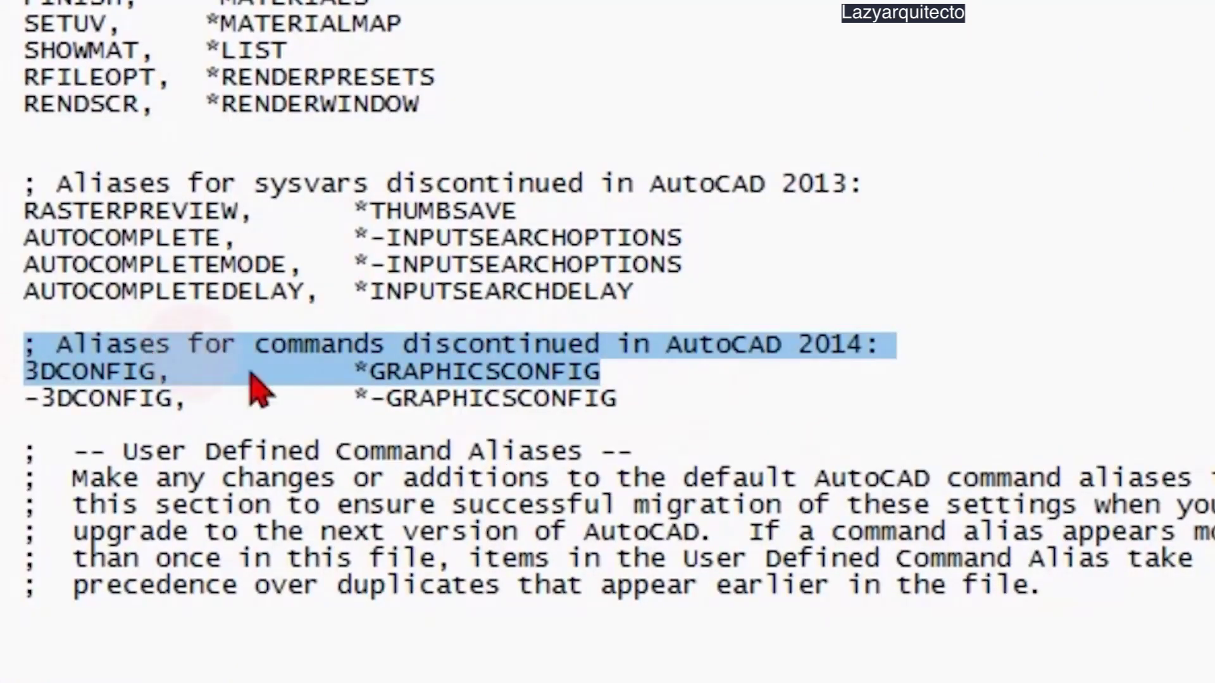
pyautogui.rightClick(506, 366)
pyautogui.click(569, 46)
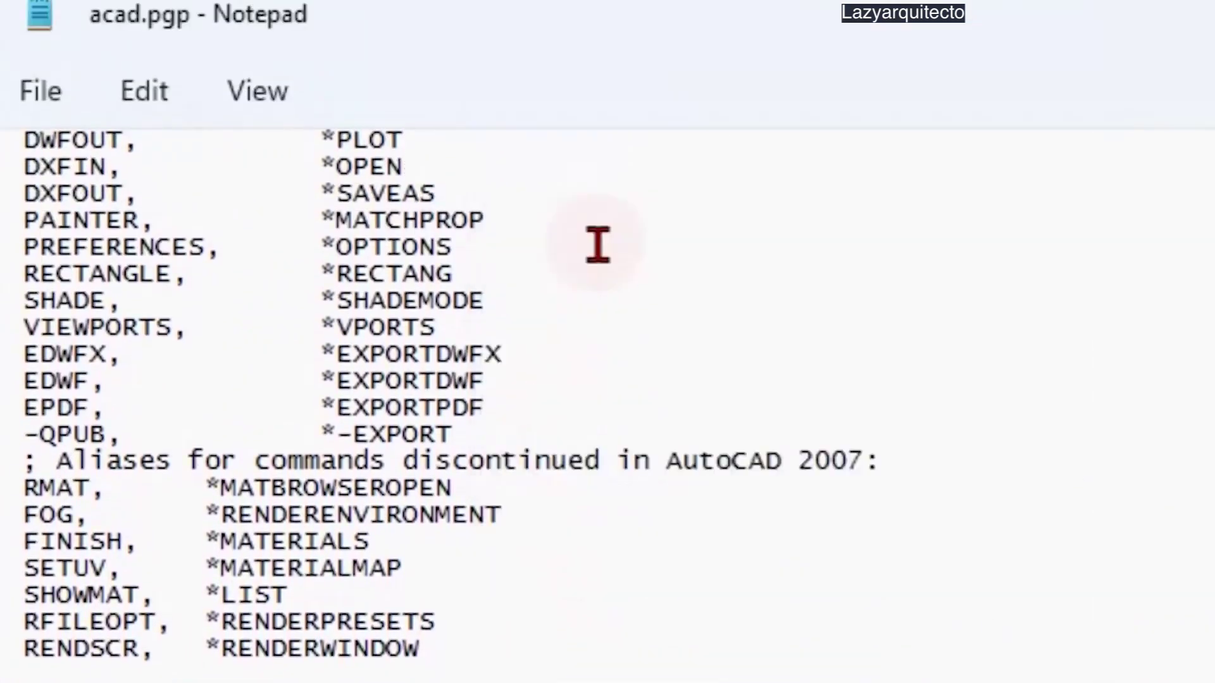
pyautogui.click(713, 544)
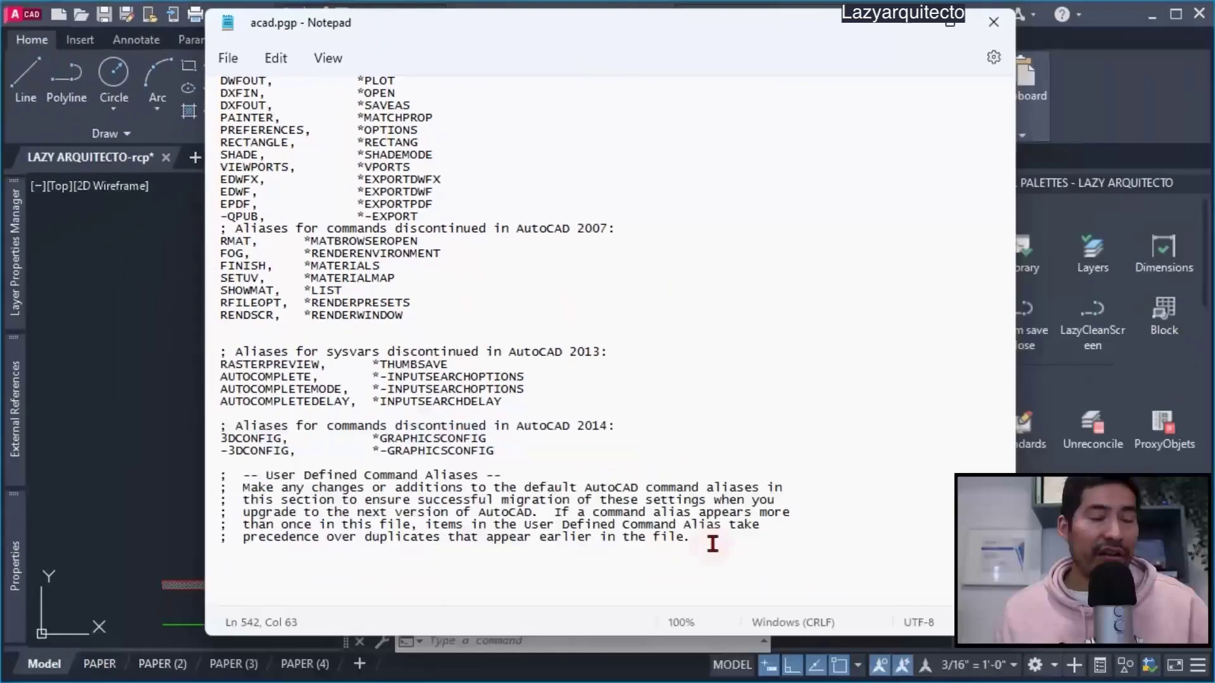
pyautogui.press('Return')
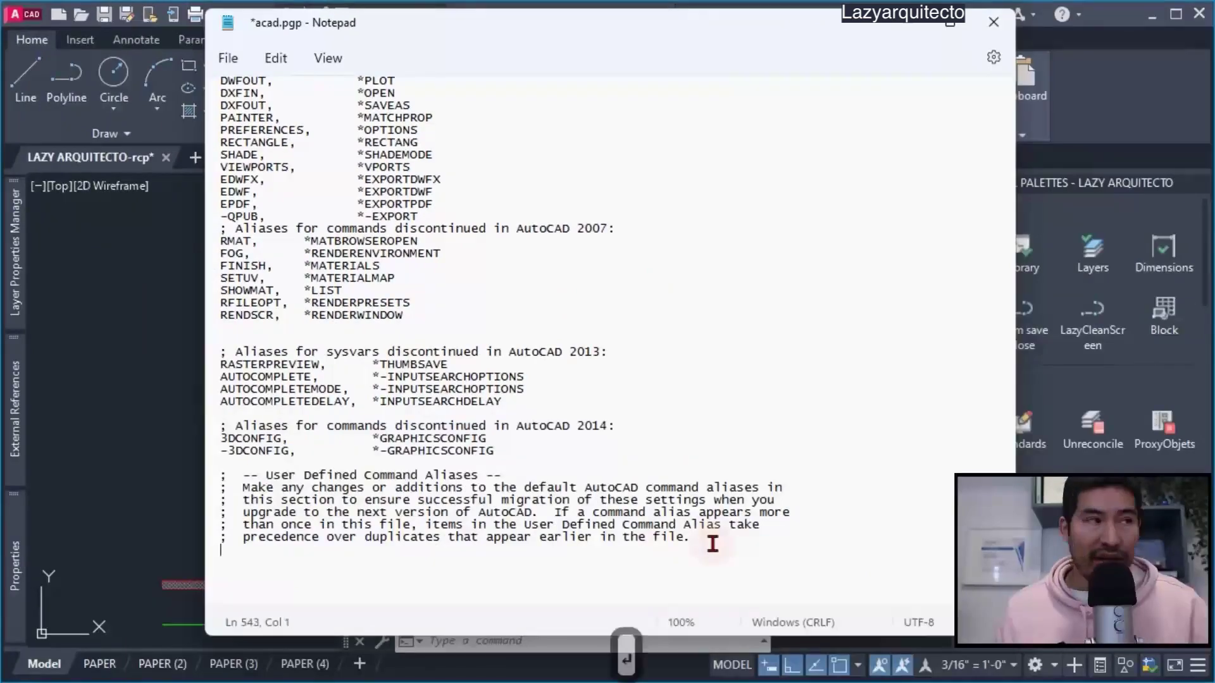
pyautogui.rightClick(530, 557)
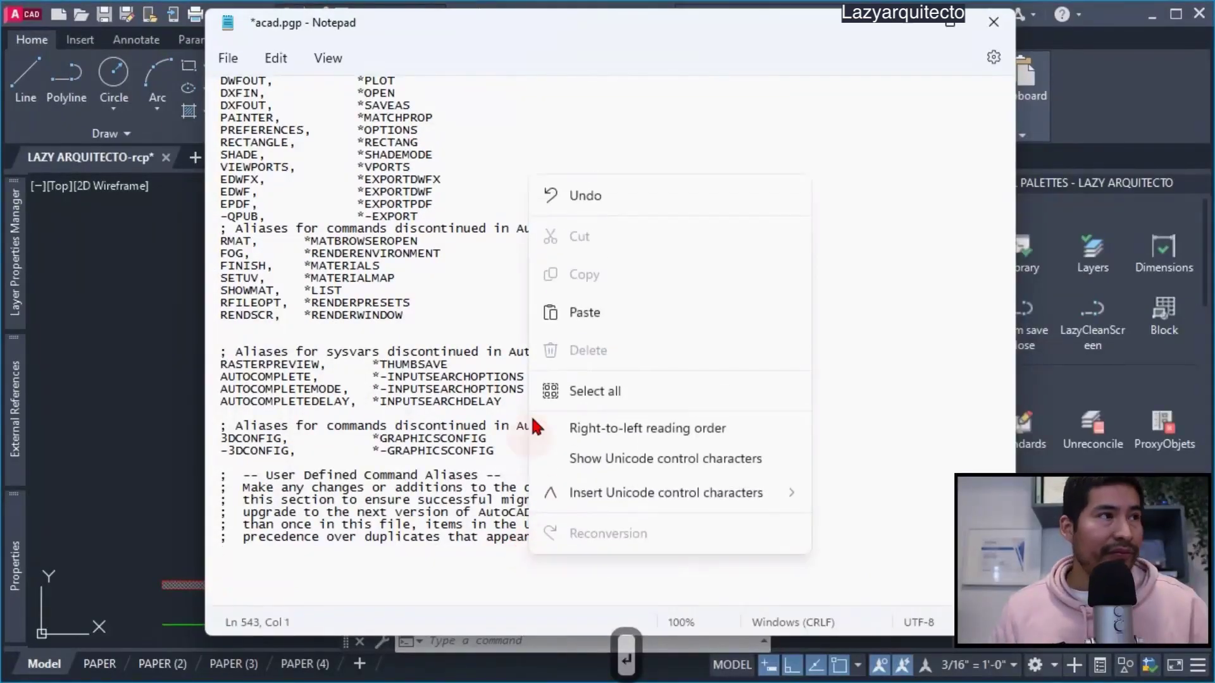
pyautogui.click(573, 312)
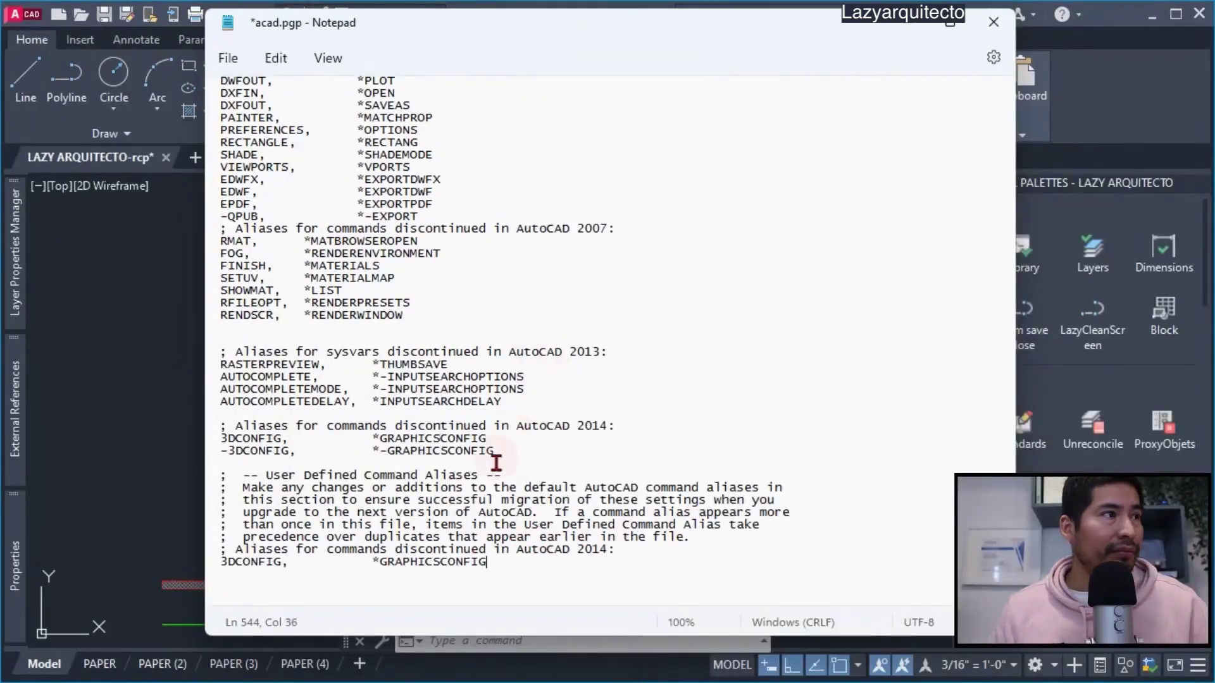
# Add a blank line above and retitle the pasted heading 'My custom command shorct'.
pyautogui.click(696, 538)
pyautogui.press('Return')
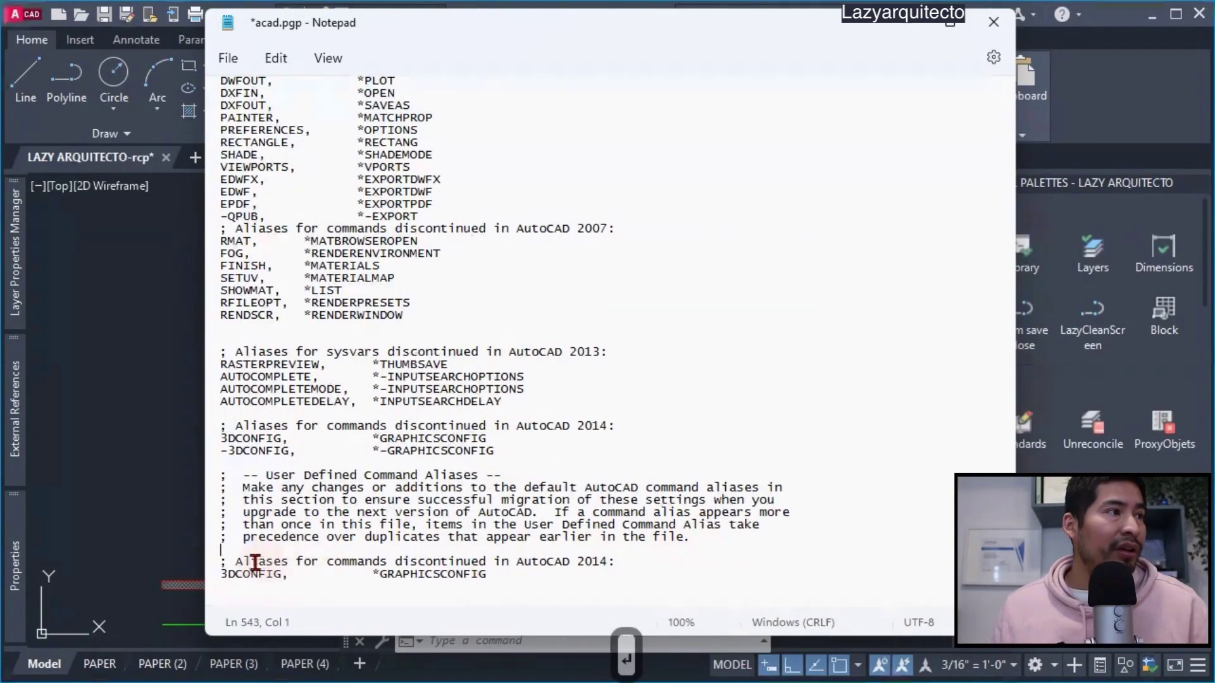
pyautogui.moveTo(312, 562); pyautogui.dragTo(563, 561)
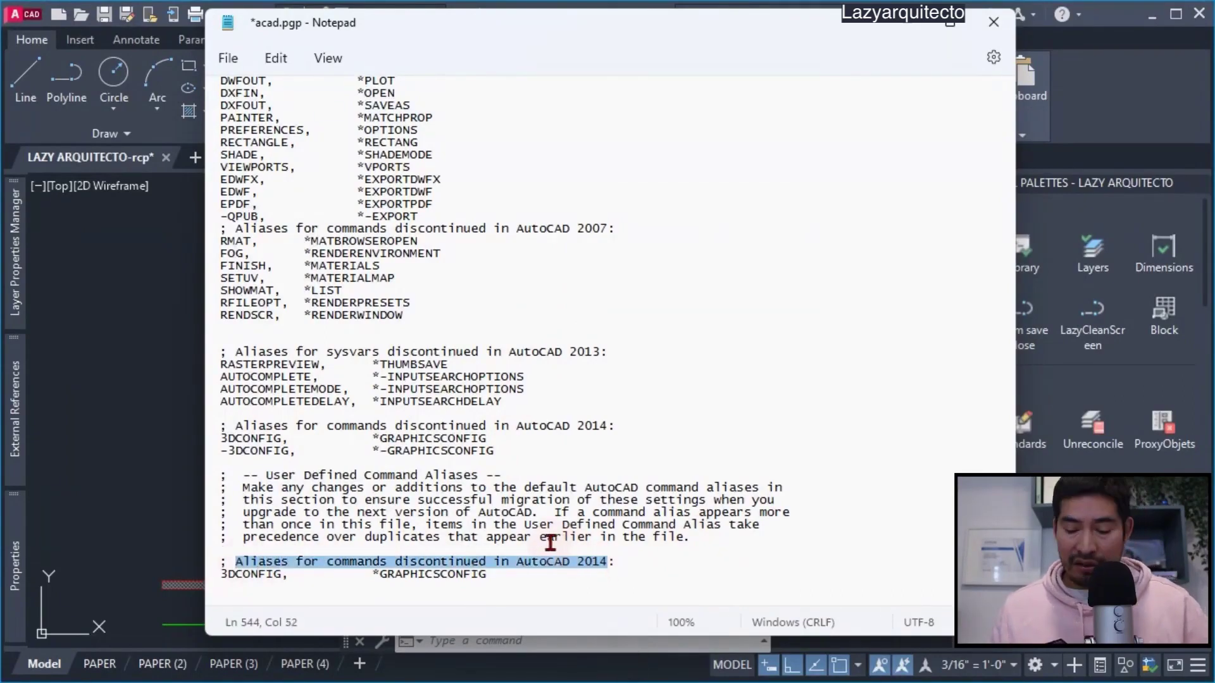
pyautogui.write('MY:')
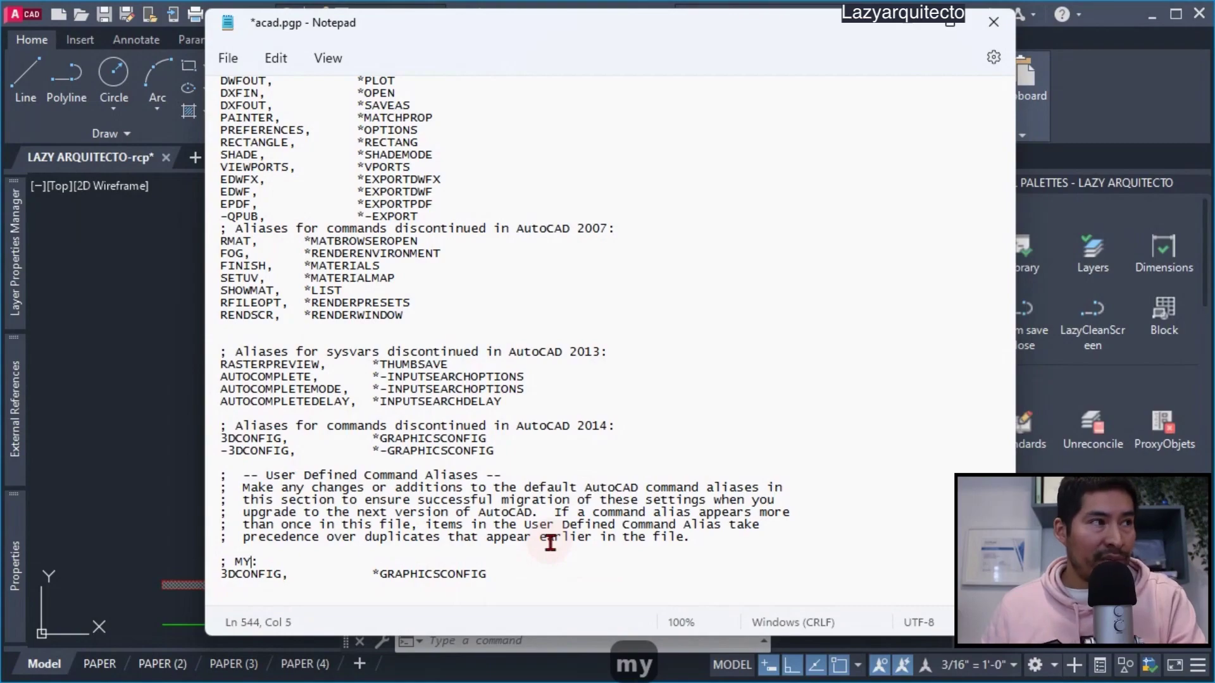
pyautogui.press('BackSpace')
pyautogui.write('y cus')
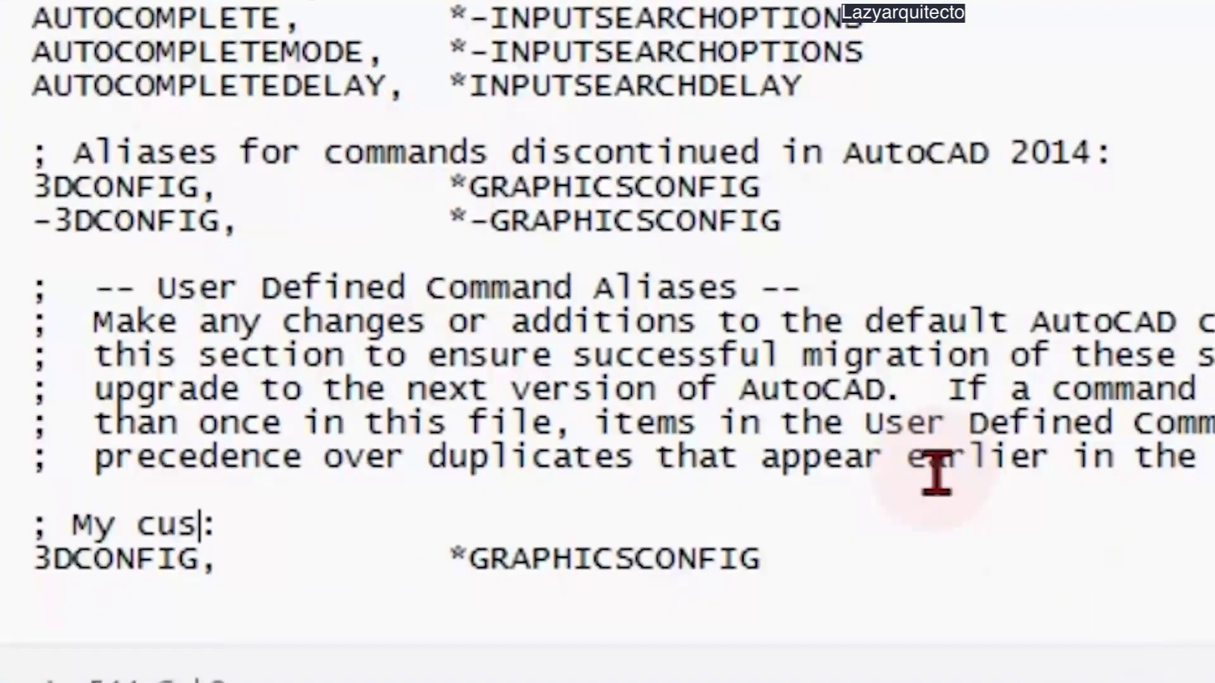
pyautogui.write('tom comma')
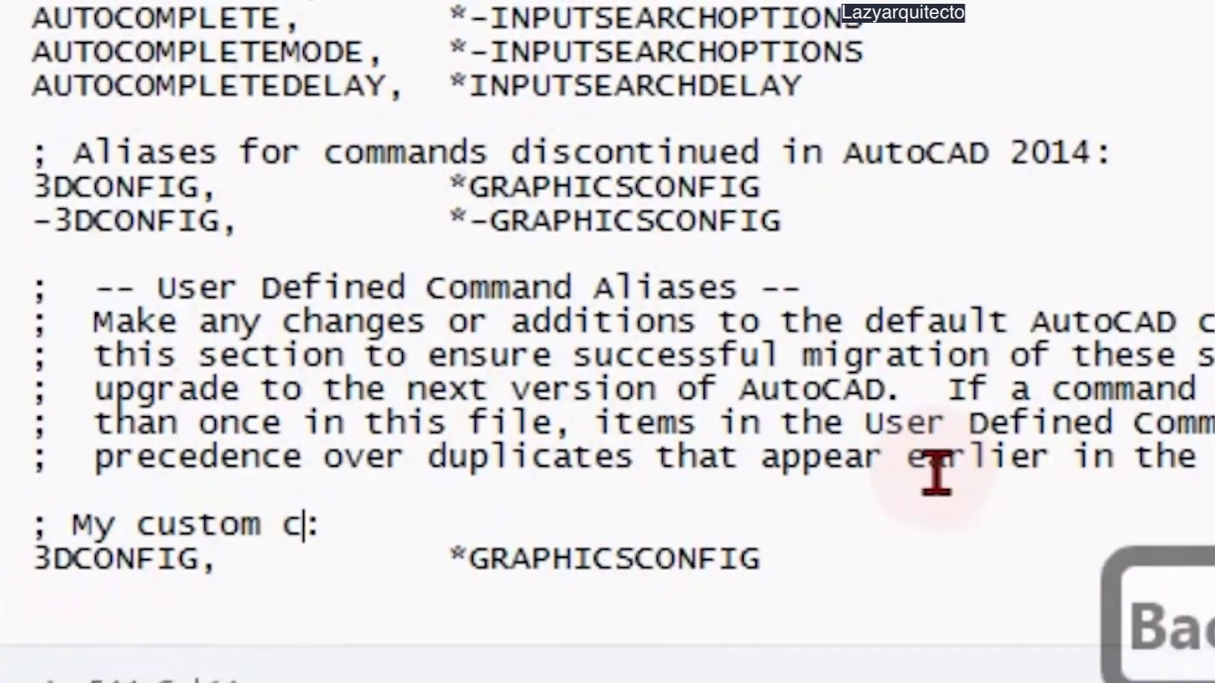
pyautogui.write('nd shorct')
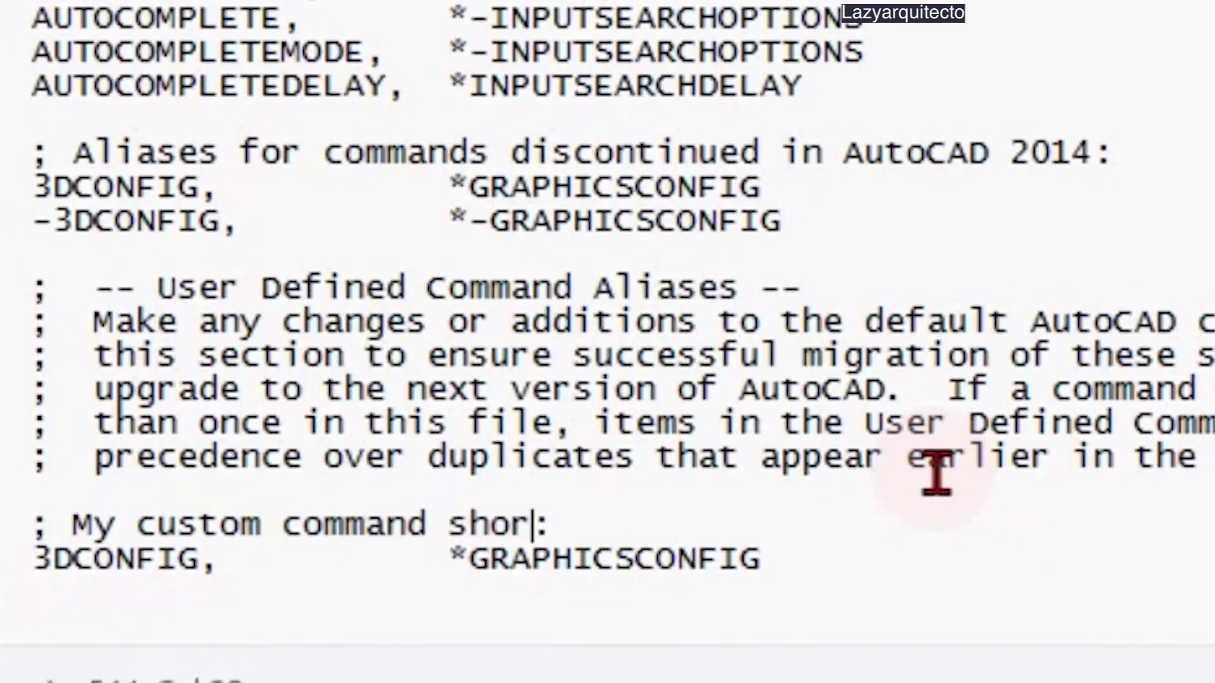
# Fix the heading to 'shorcuts' and change the alias line to SS, *SELECTSIMILAR.
pyautogui.press('BackSpace')
pyautogui.press('BackSpace')
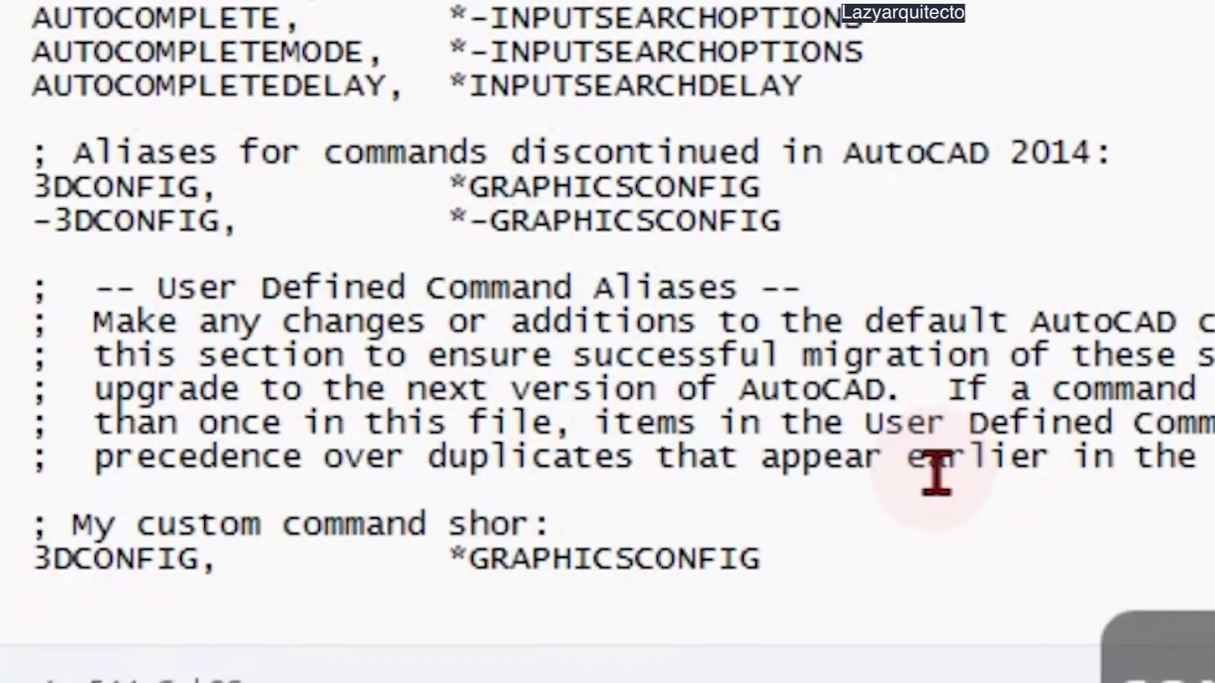
pyautogui.write('cuts')
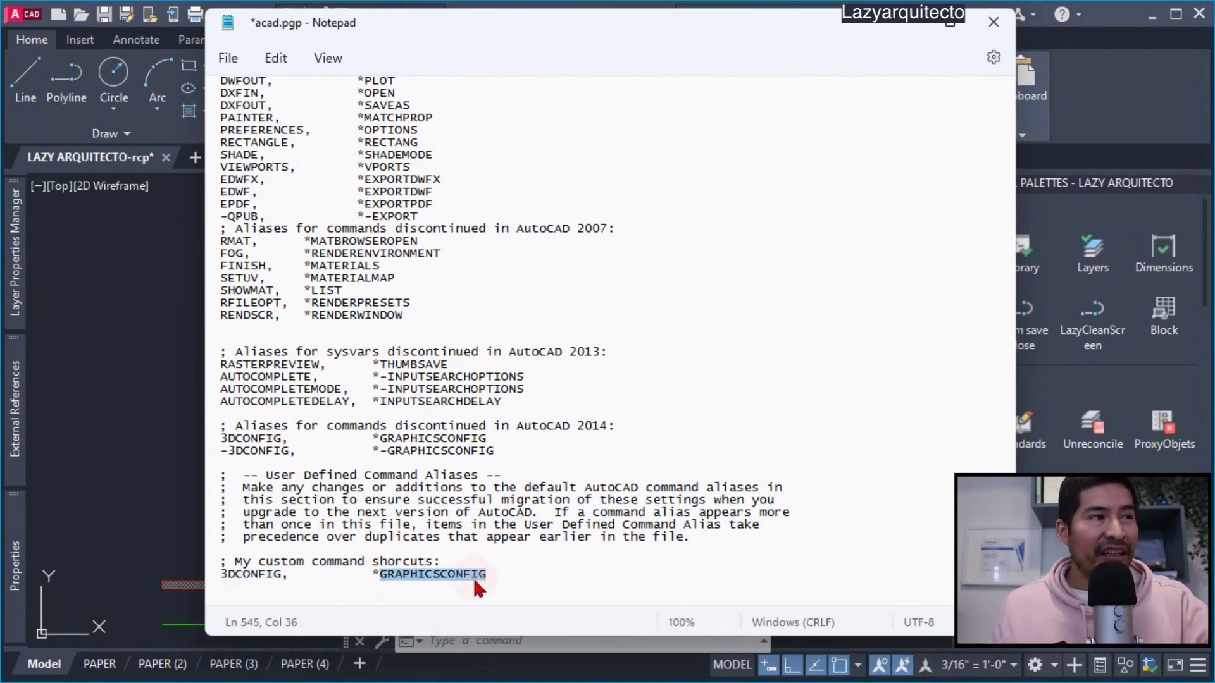
pyautogui.write('s')
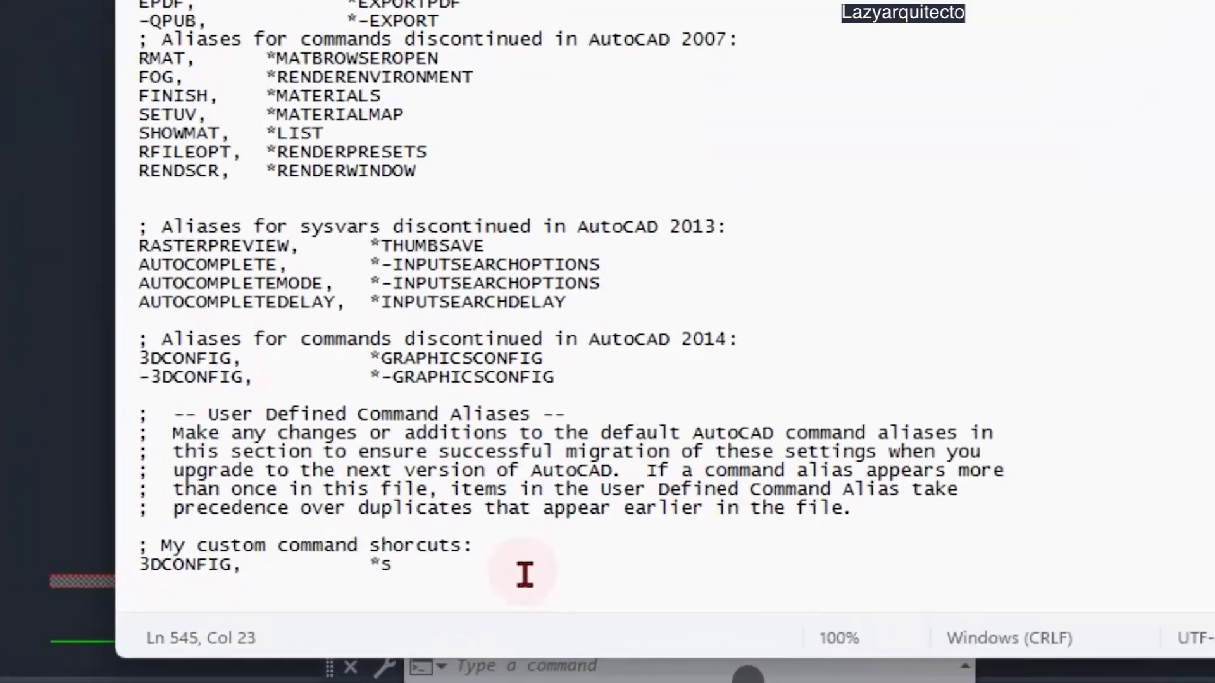
pyautogui.write('S')
pyautogui.press('BackSpace')
pyautogui.press('BackSpace')
pyautogui.write('SE')
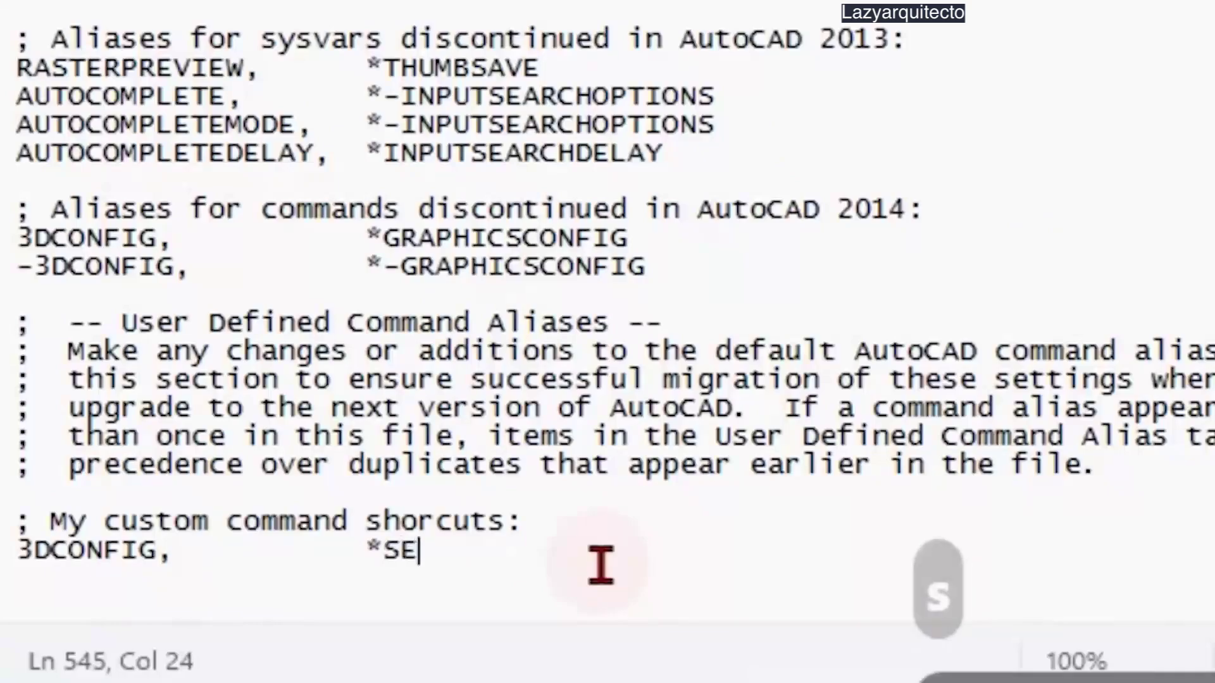
pyautogui.write('LEC')
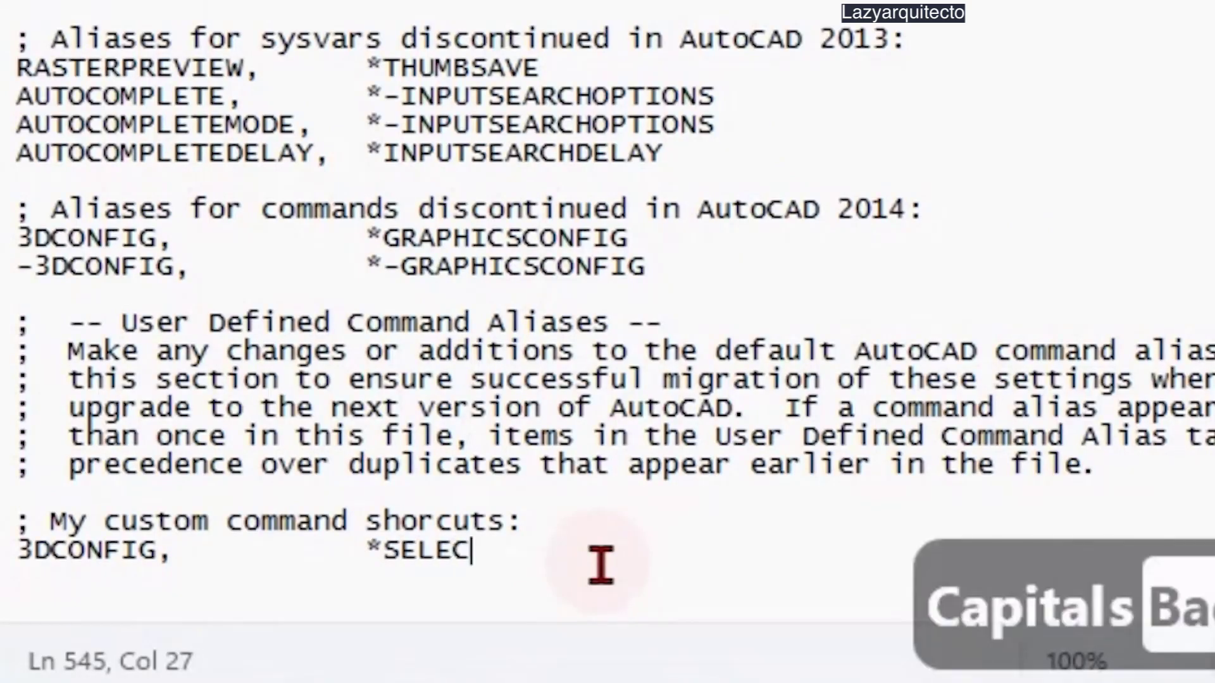
pyautogui.write('TSIMILAR')
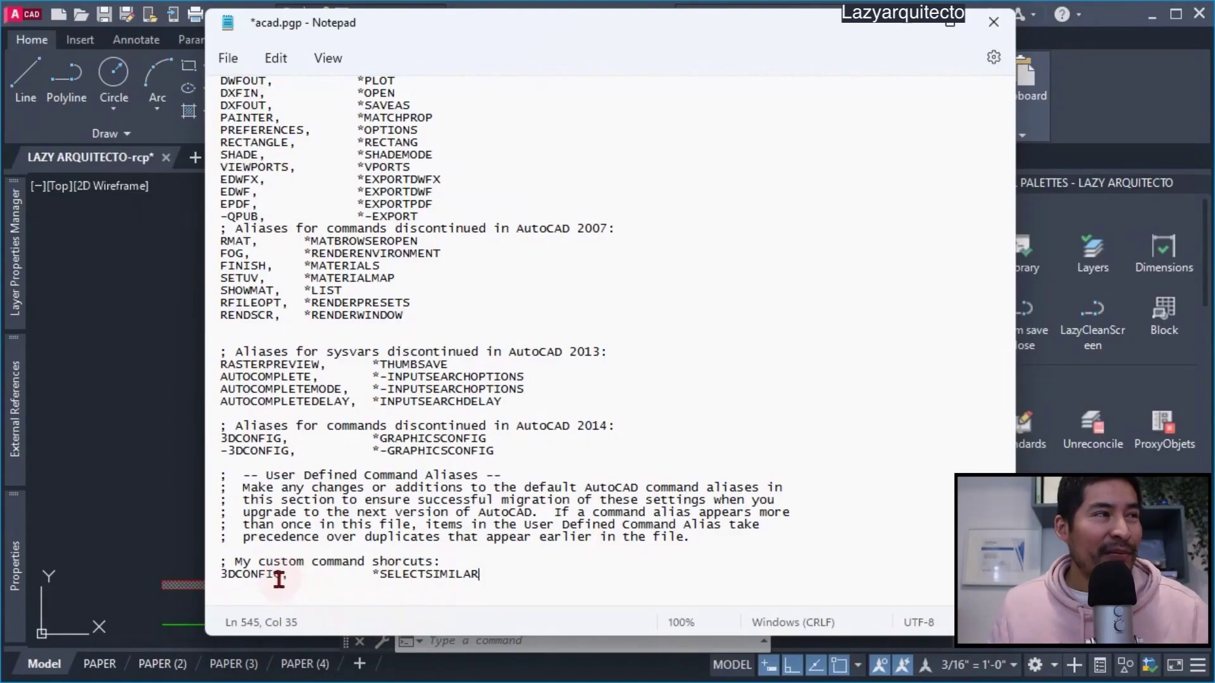
pyautogui.moveTo(280, 579); pyautogui.dragTo(224, 576)
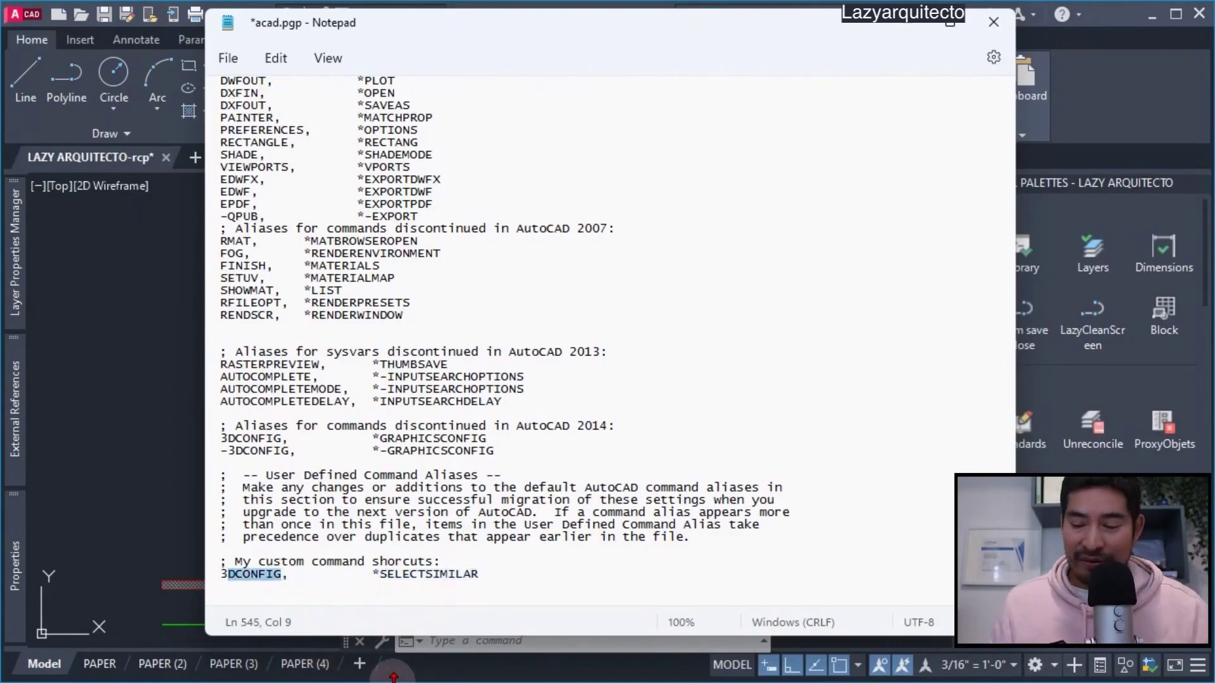
pyautogui.press('BackSpace')
pyautogui.press('BackSpace')
pyautogui.write('SS')
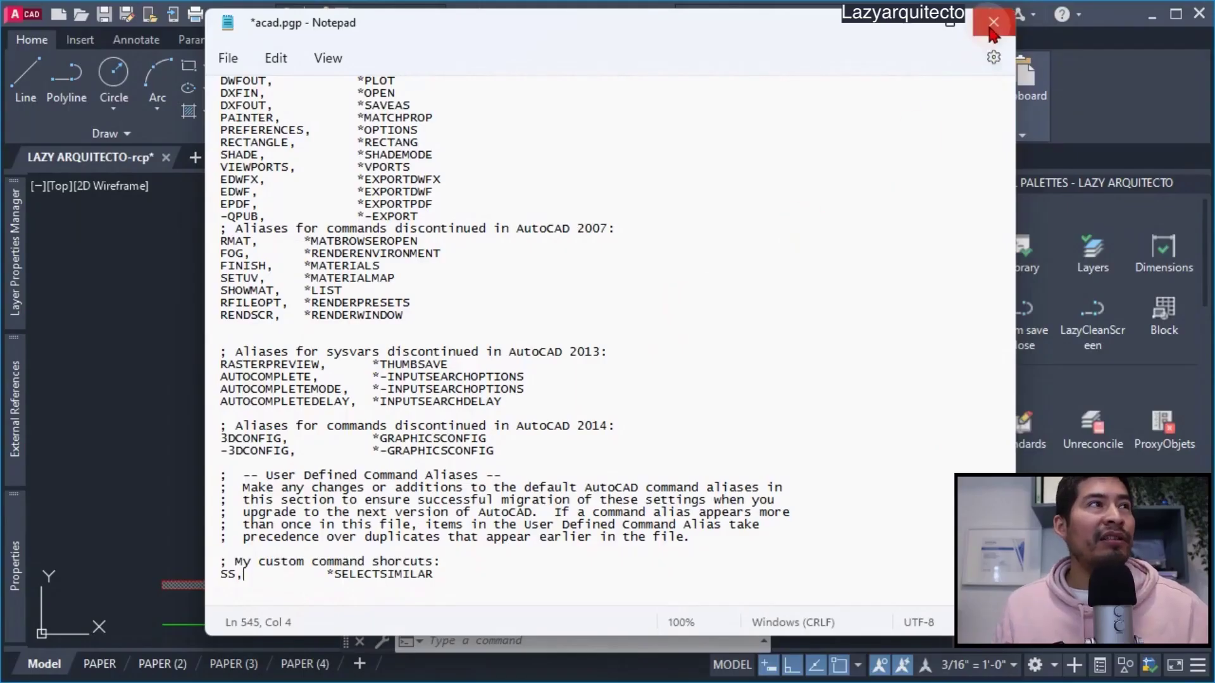
# Save acad.pgp in Notepad and move Notepad aside to return to AutoCAD.
pyautogui.click(229, 58)
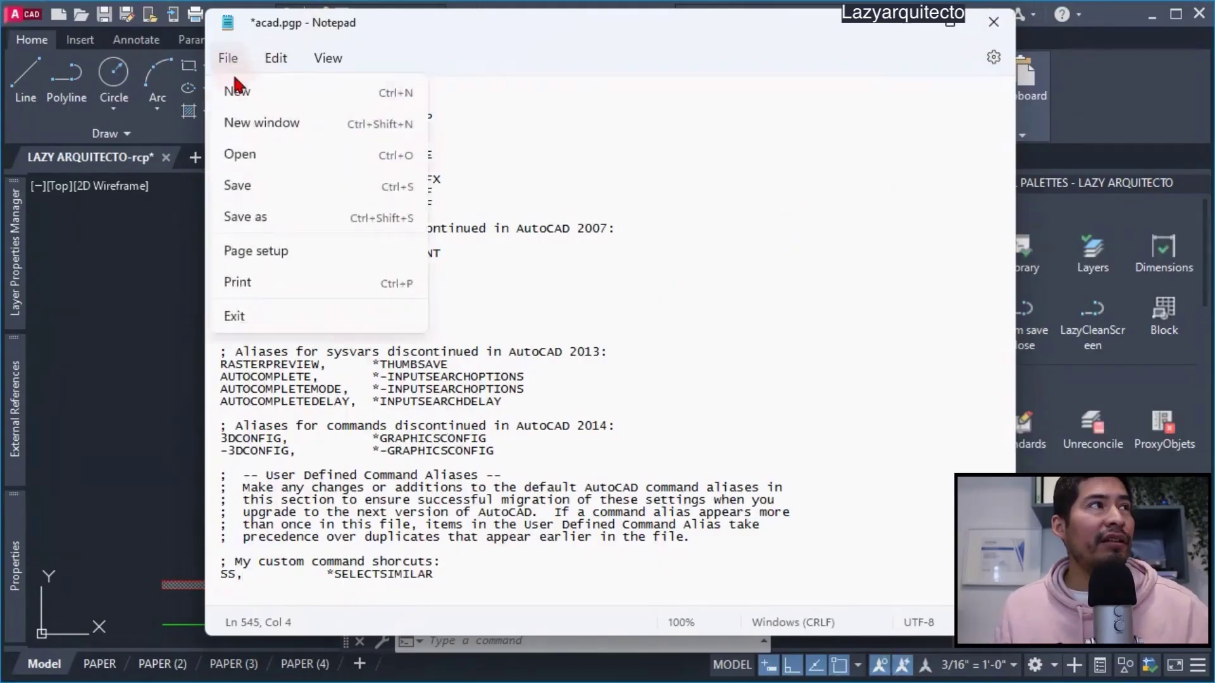
pyautogui.click(240, 181)
pyautogui.moveTo(291, 32); pyautogui.dragTo(872, 32)
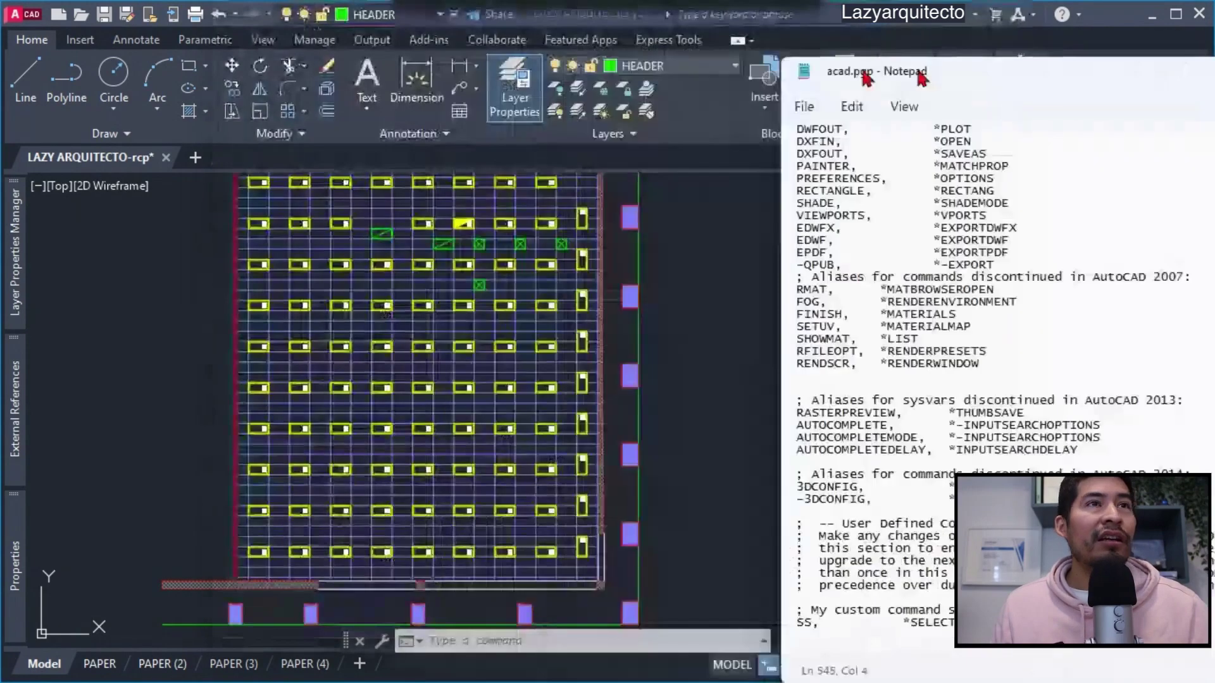
pyautogui.click(633, 352)
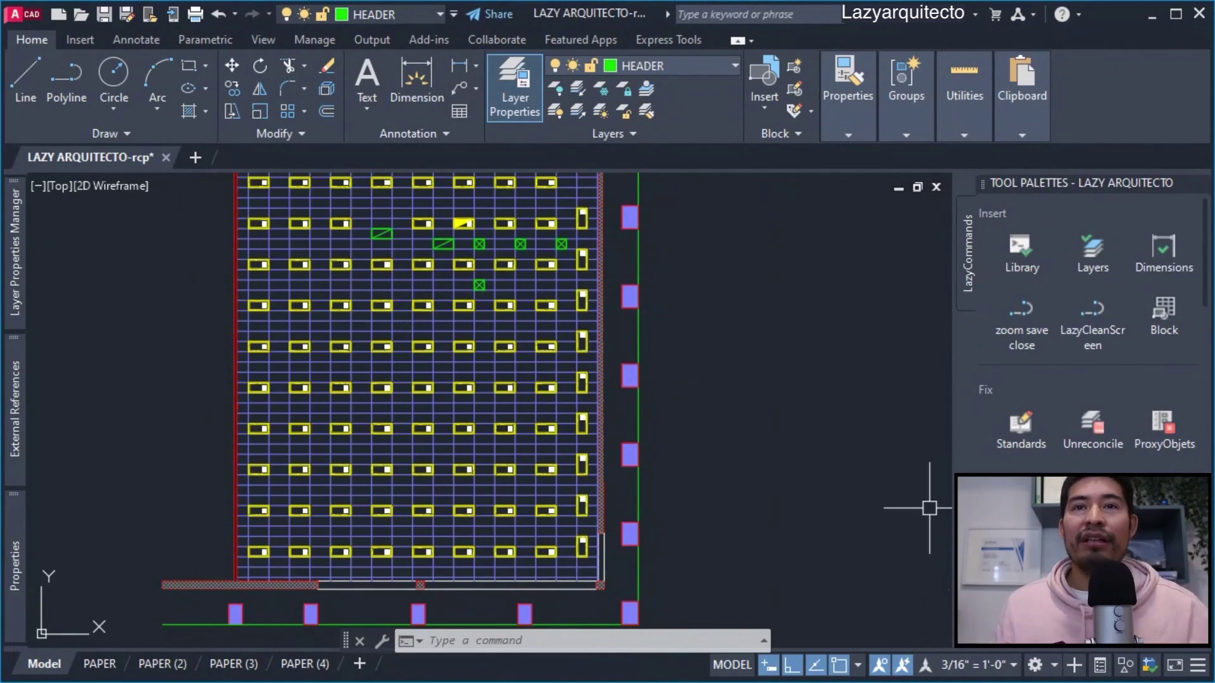
# Run REINIT with the PGP File option ticked to reload the aliases.
pyautogui.click(732, 496)
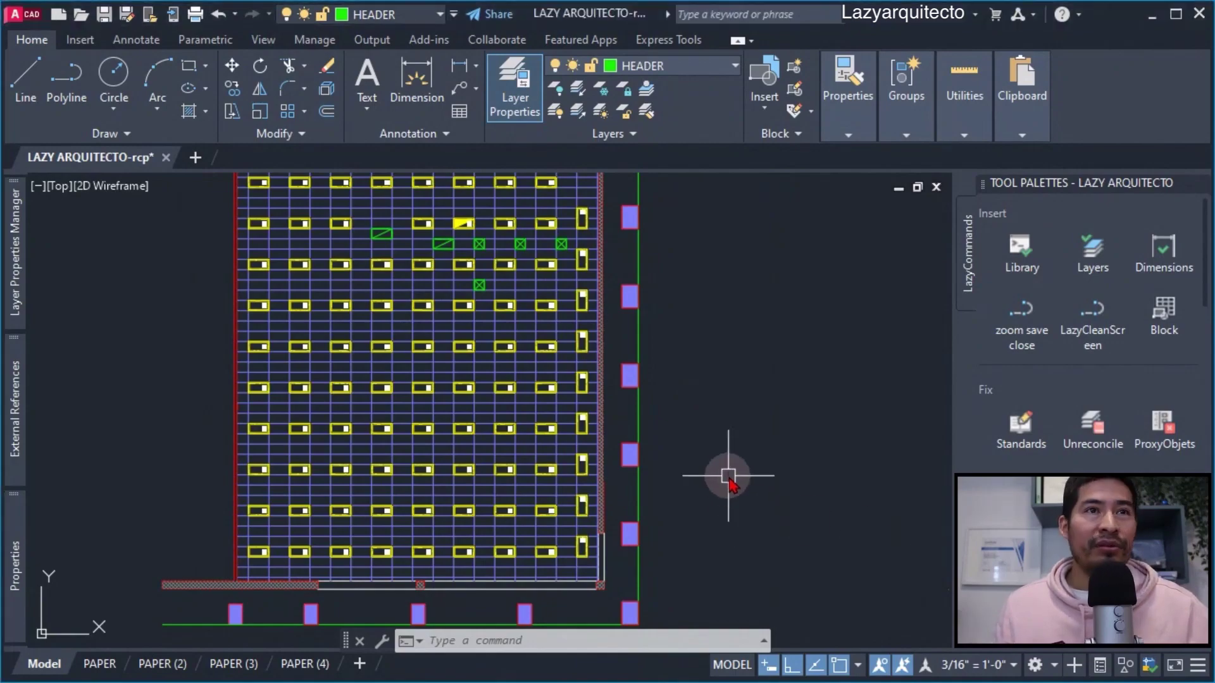
pyautogui.write('REINIT')
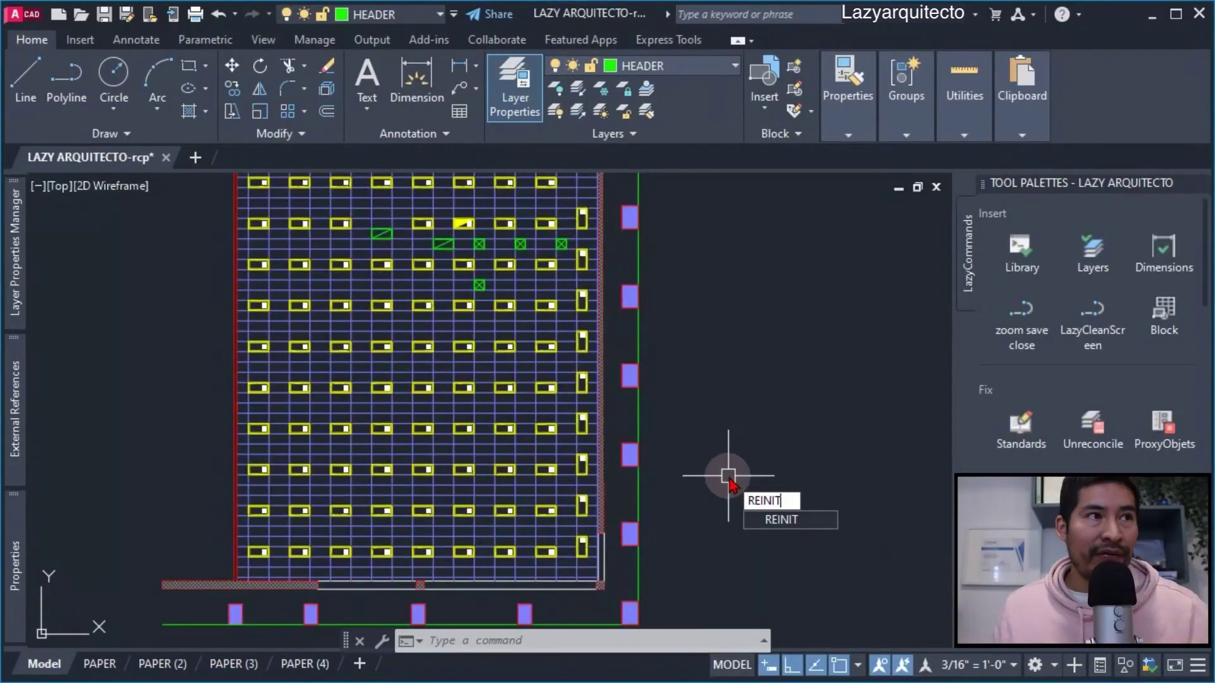
pyautogui.press('Return')
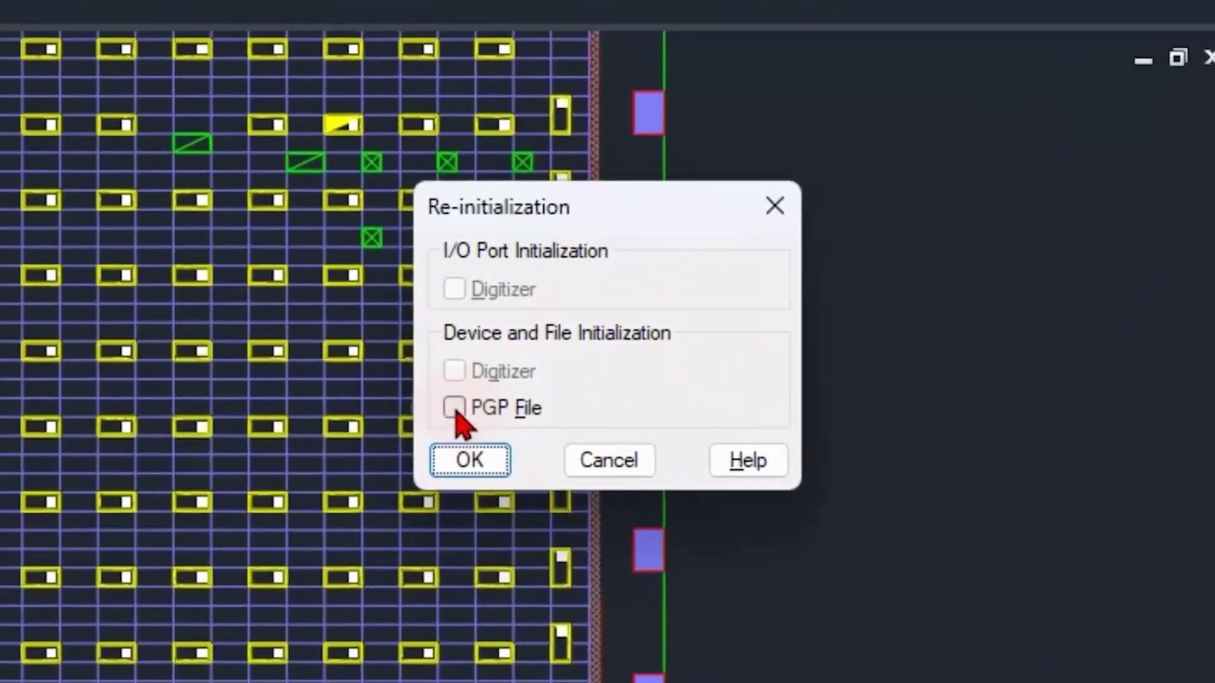
pyautogui.click(527, 378)
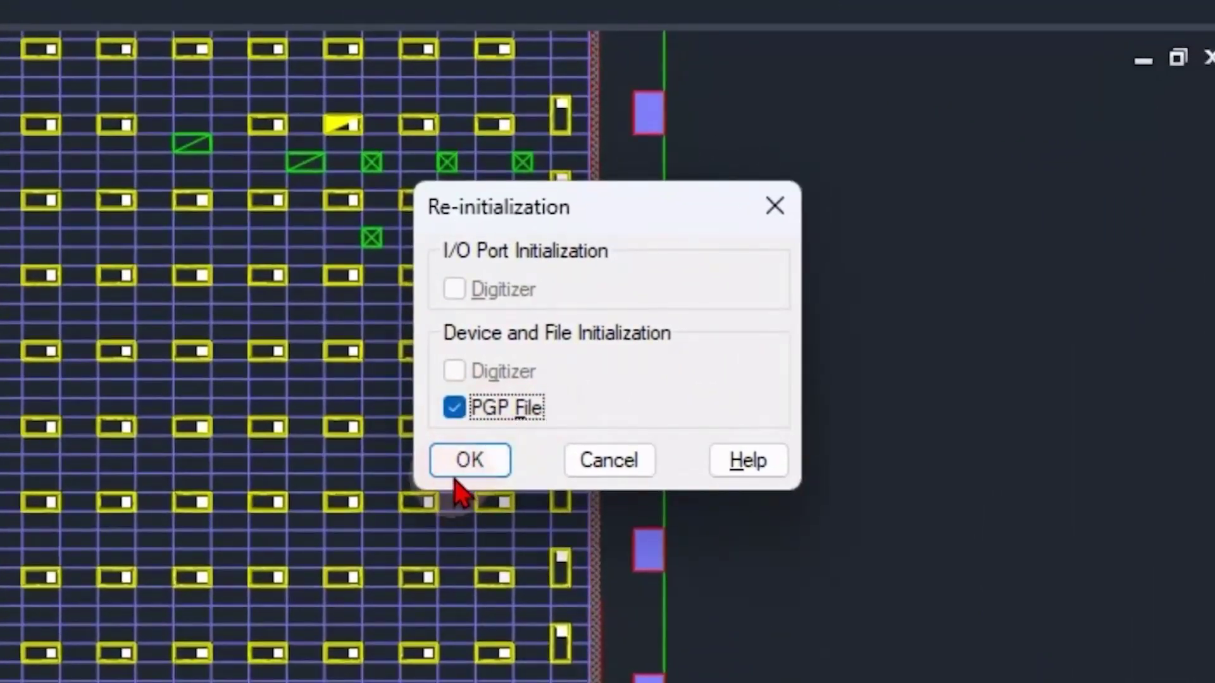
pyautogui.click(464, 462)
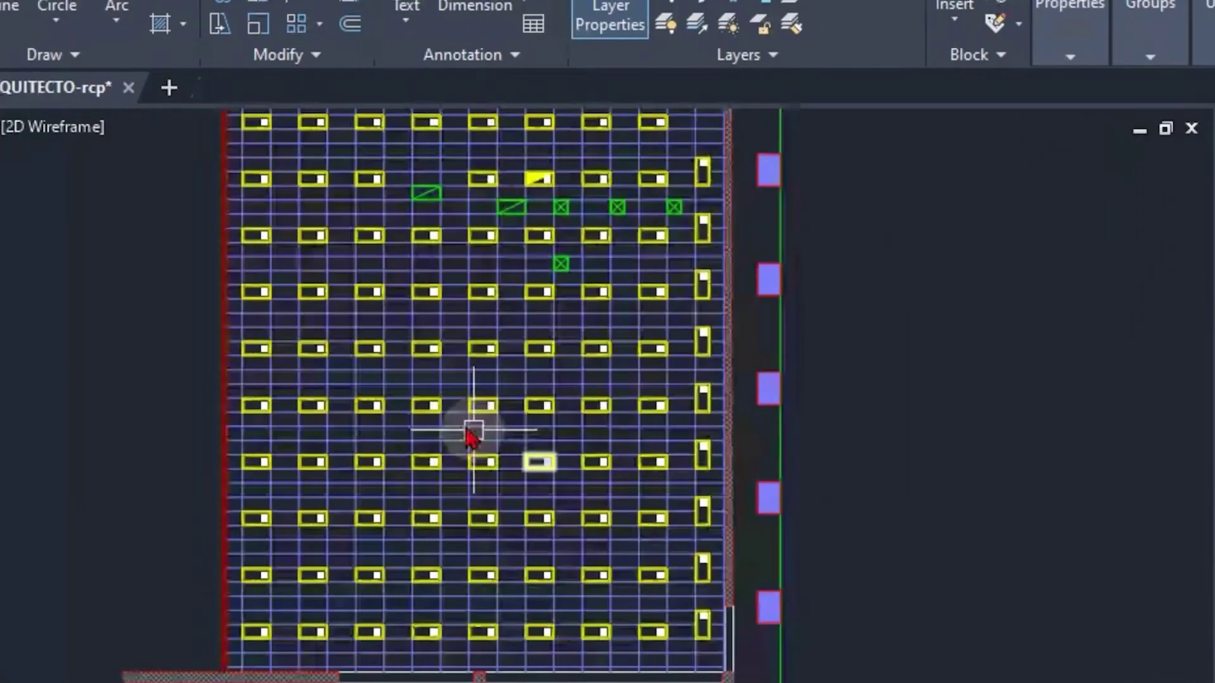
pyautogui.scroll(4, 443, 418)
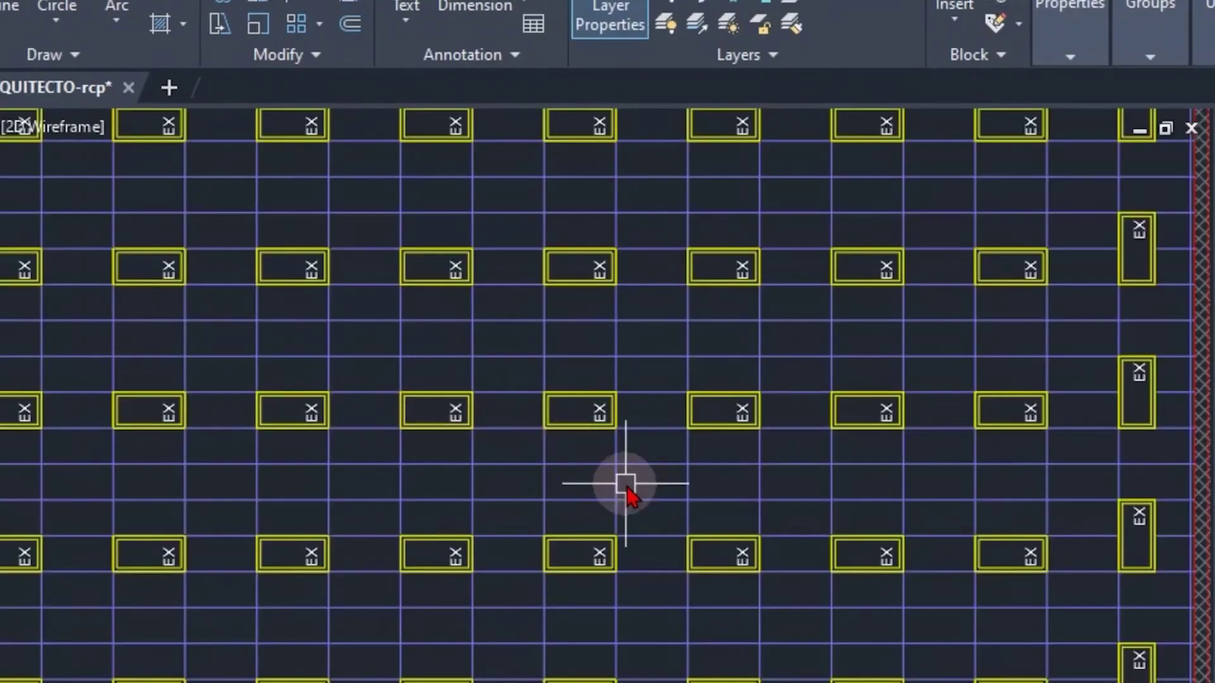
# Pick one light fixture and run the new SS alias to select all matching fixtures.
pyautogui.scroll(-2, 619, 488)
pyautogui.scroll(-2, 519, 326)
pyautogui.scroll(3, 518, 326)
pyautogui.moveTo(477, 276); pyautogui.dragTo(542, 426, button='middle')
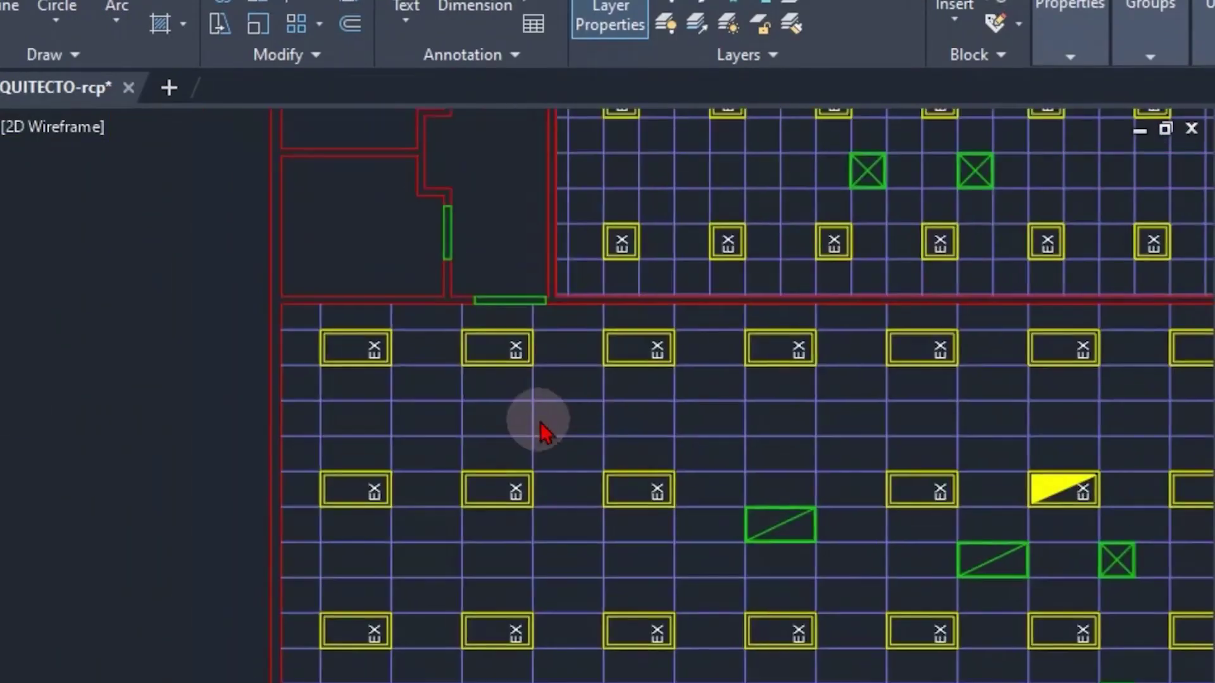
pyautogui.click(380, 362)
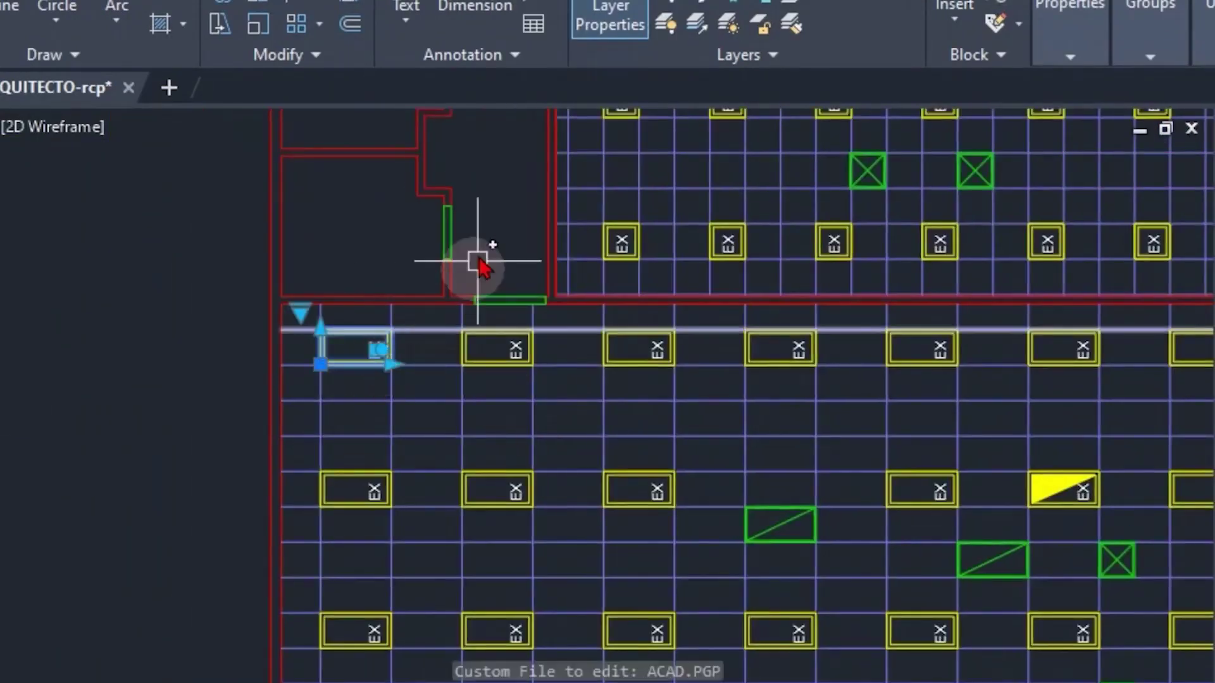
pyautogui.moveTo(436, 376)
pyautogui.mouseDown(button='middle')
pyautogui.moveTo(426, 360)
pyautogui.moveTo(453, 352)
pyautogui.mouseUp(button='middle')
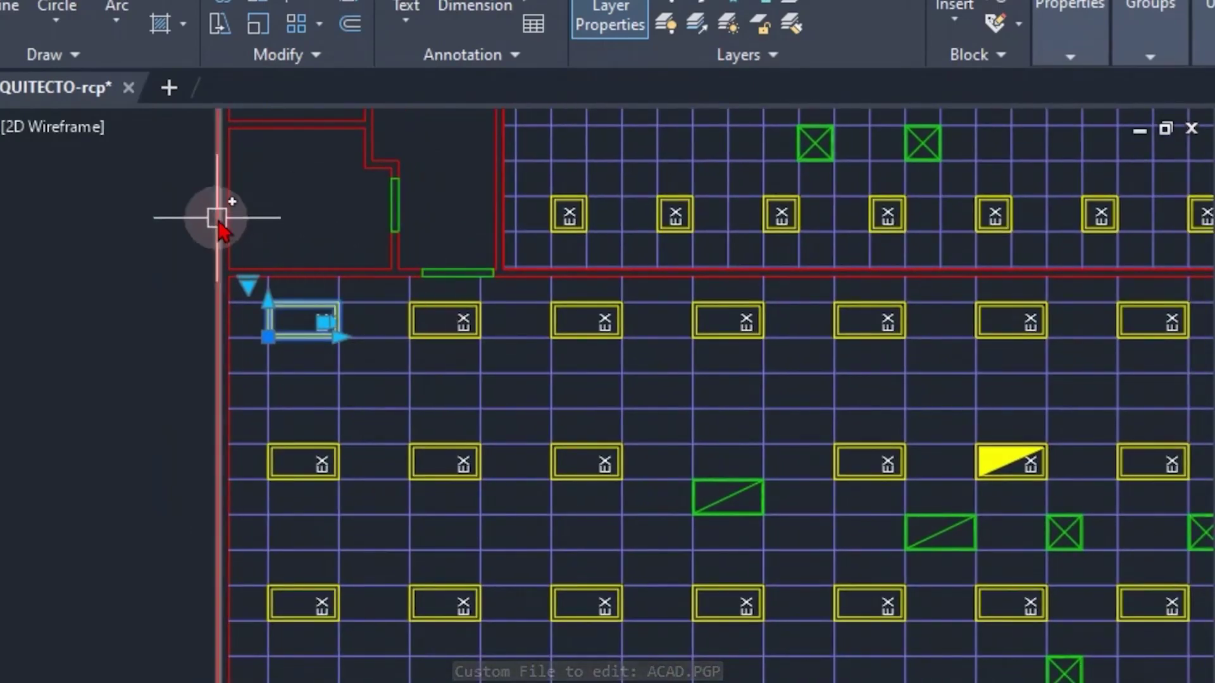
pyautogui.write('SS')
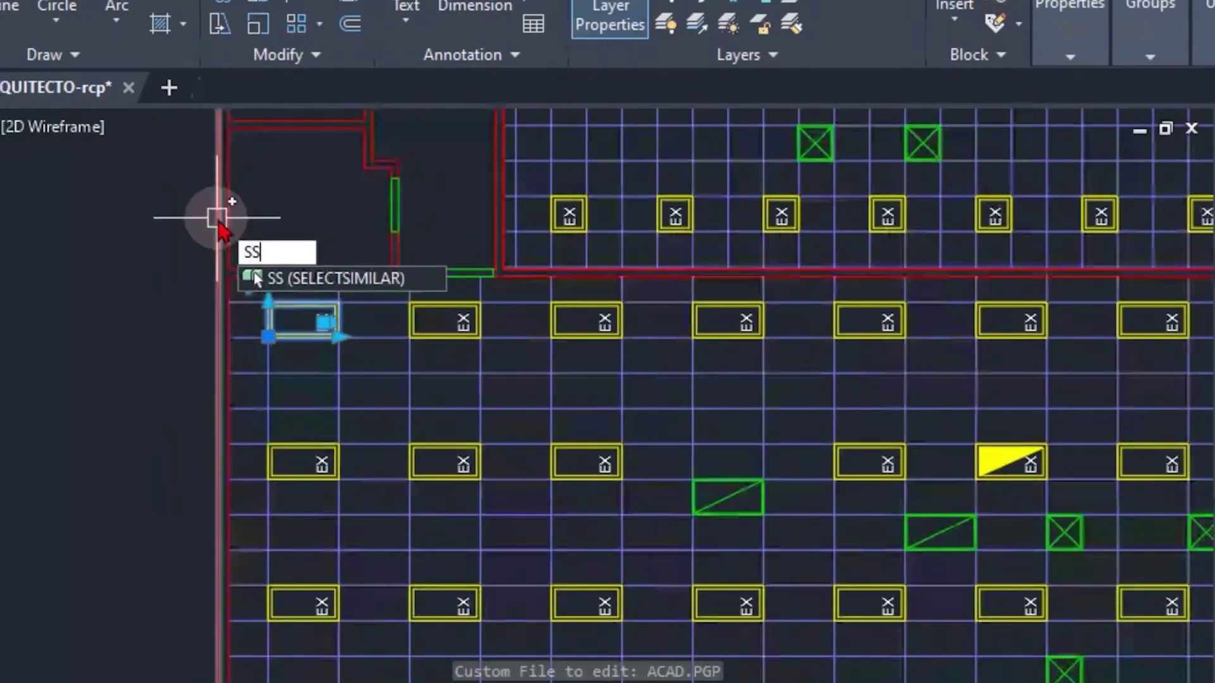
pyautogui.press('Return')
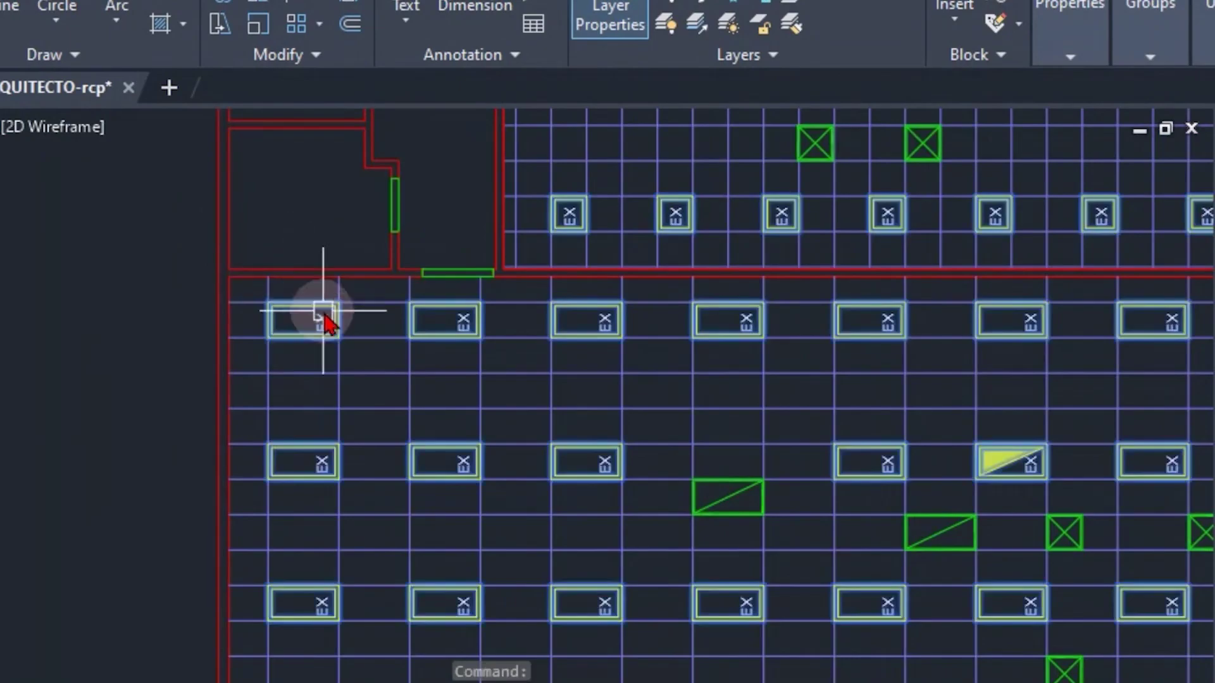
pyautogui.scroll(-2, 443, 363)
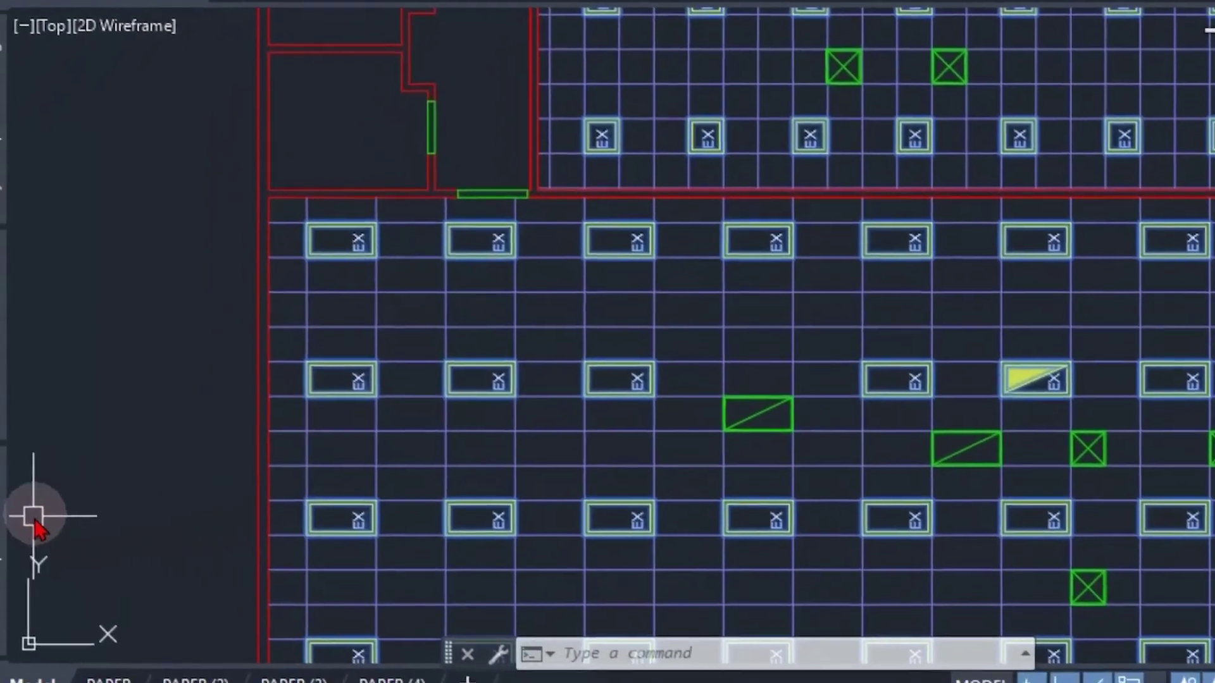
# In Properties, set the EX attribute of the 114 selected fixtures to N.
pyautogui.moveTo(5, 530)
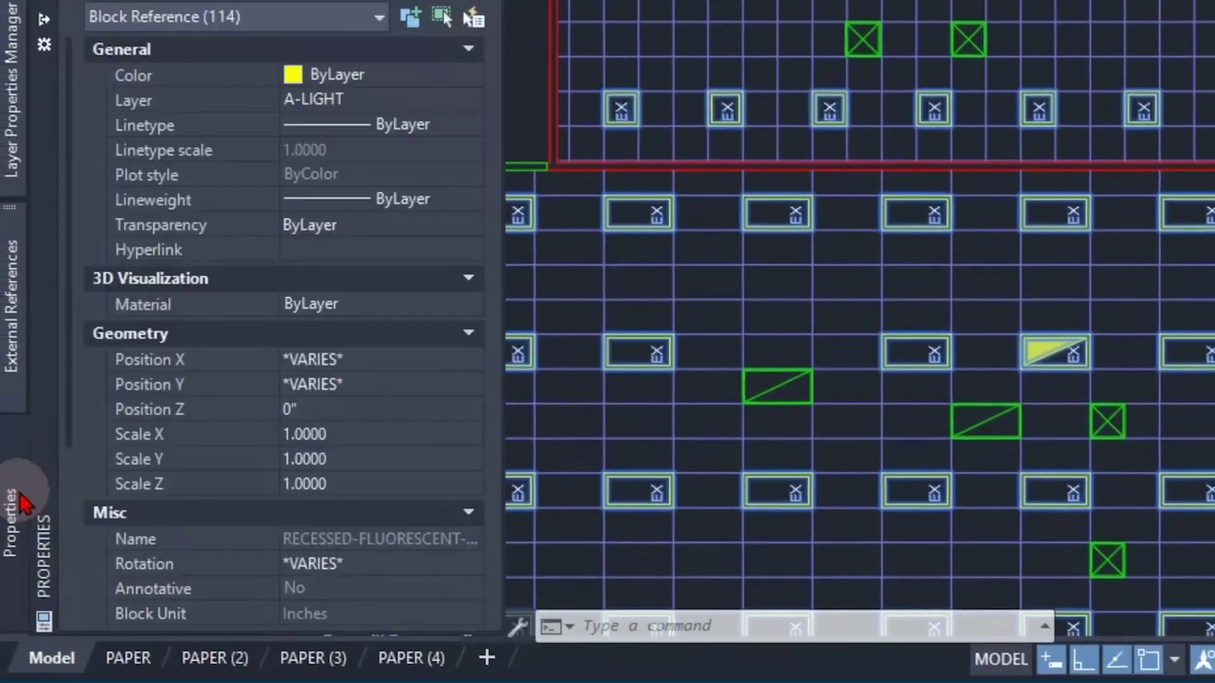
pyautogui.scroll(-5, 180, 498)
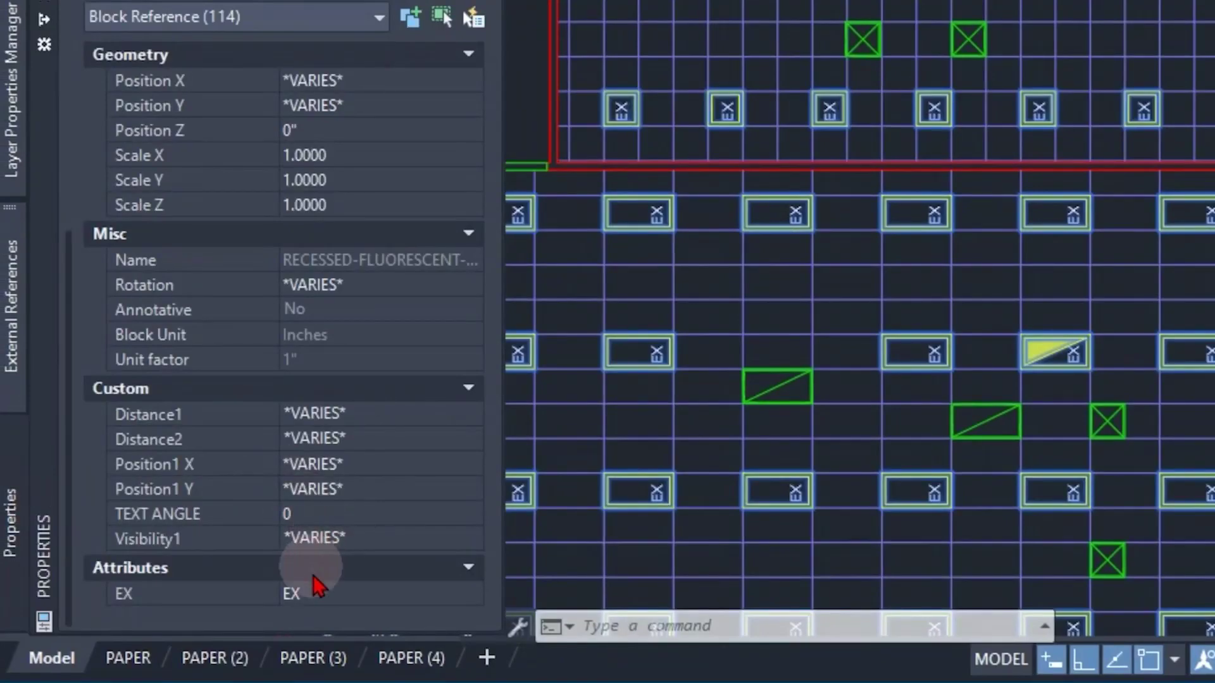
pyautogui.click(306, 589)
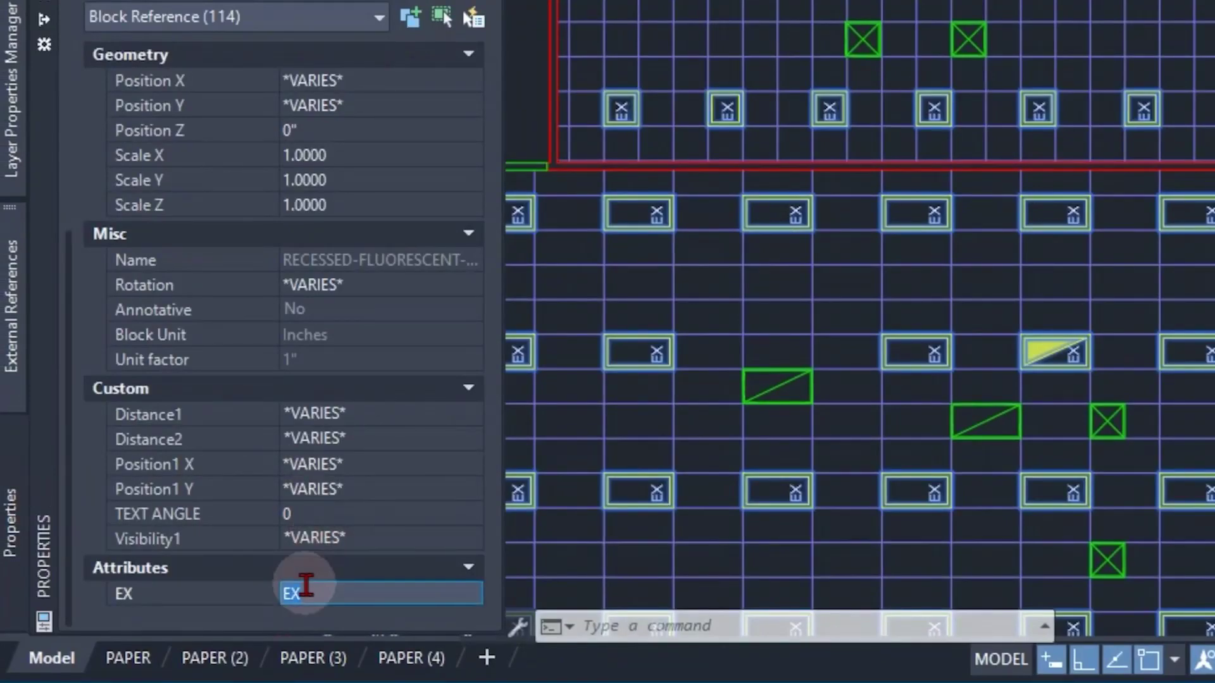
pyautogui.write('N')
pyautogui.press('Return')
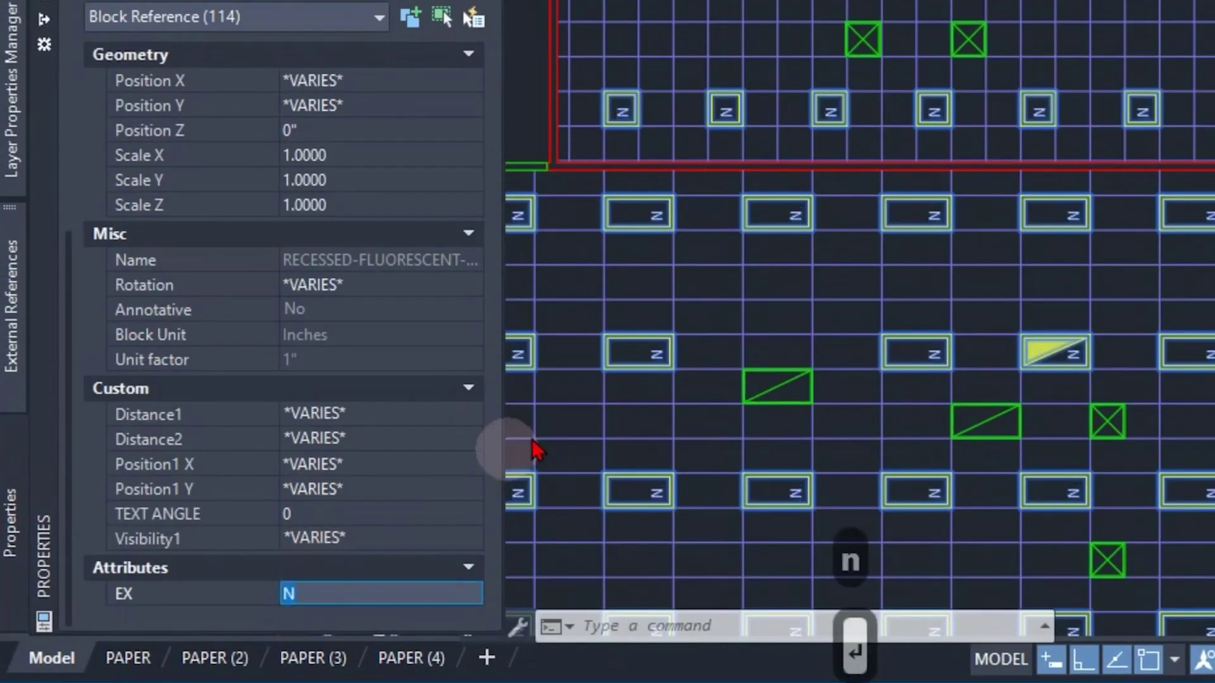